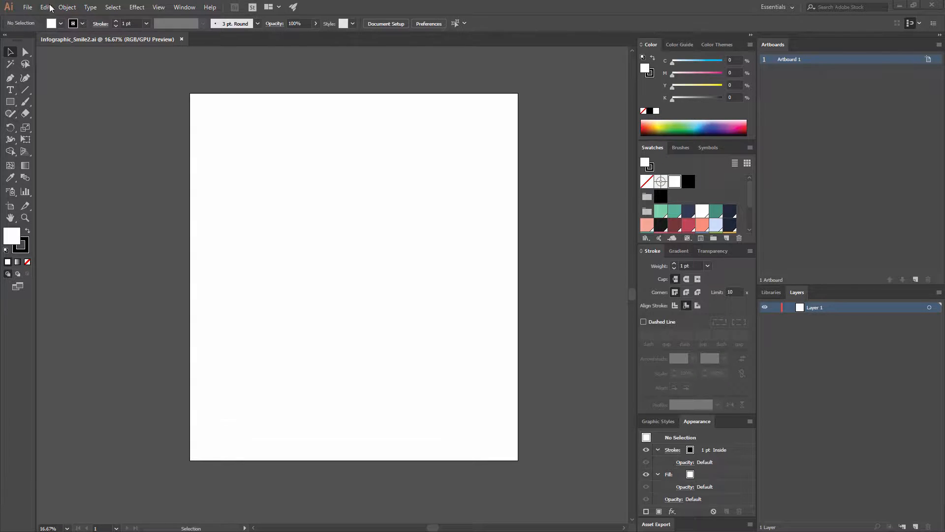
{"action": "left_click", "coordinate": [29, 7]}
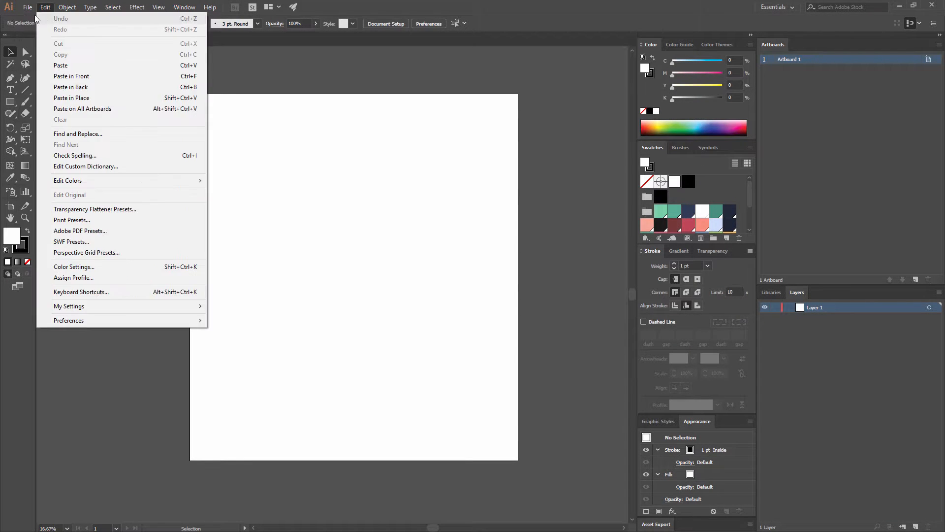
{"action": "left_click", "coordinate": [43, 19]}
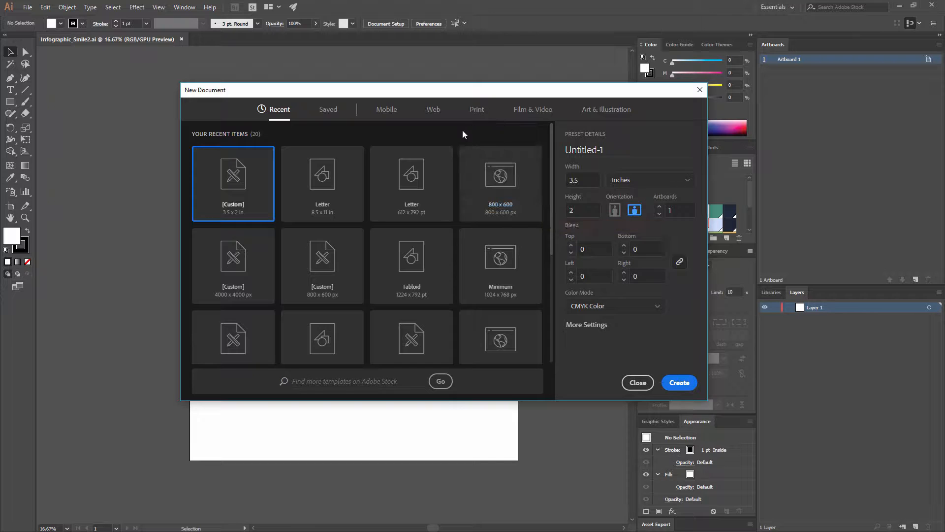
{"action": "left_click", "coordinate": [438, 116]}
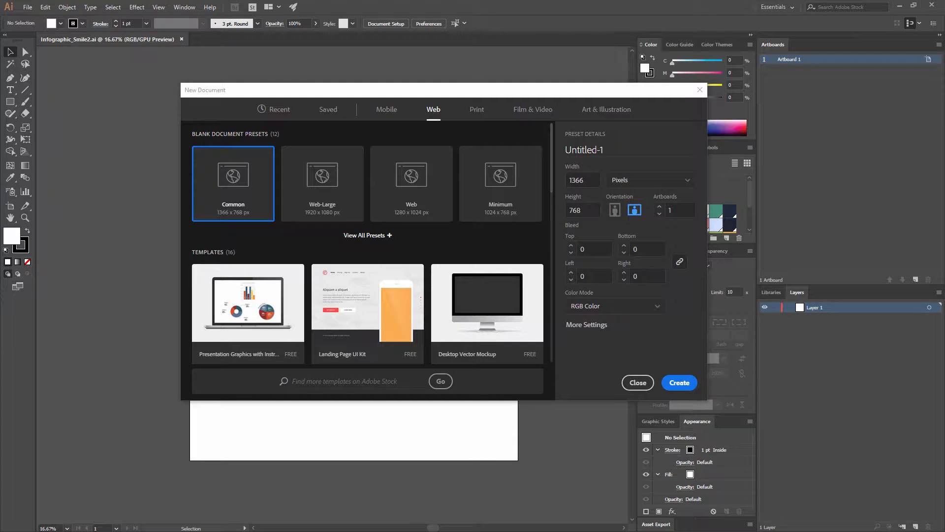
{"action": "double_click", "coordinate": [589, 184]}
{"action": "type", "text": "5000"}
{"action": "key", "text": "Tab"}
{"action": "type", "text": "5000"}
{"action": "left_click", "coordinate": [638, 383]}
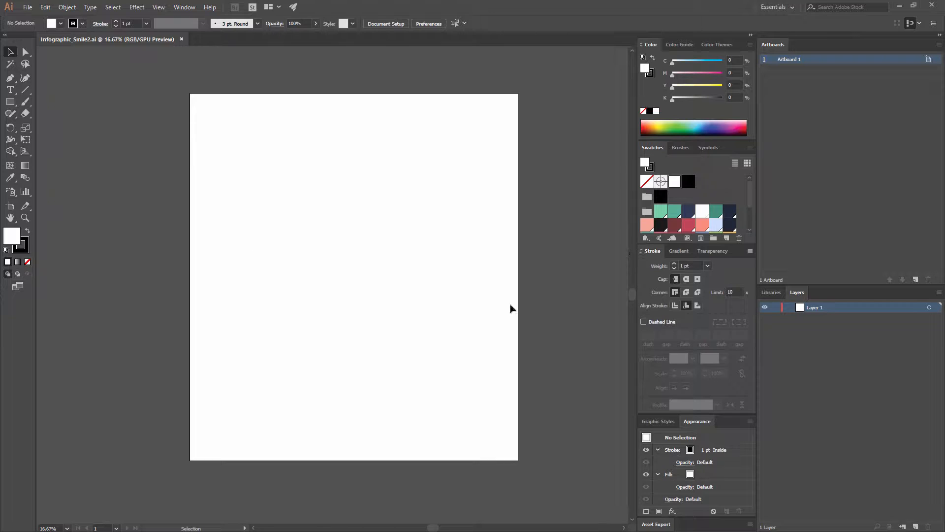
{"action": "scroll", "coordinate": [663, 211], "scroll_direction": "down", "scroll_amount": 2}
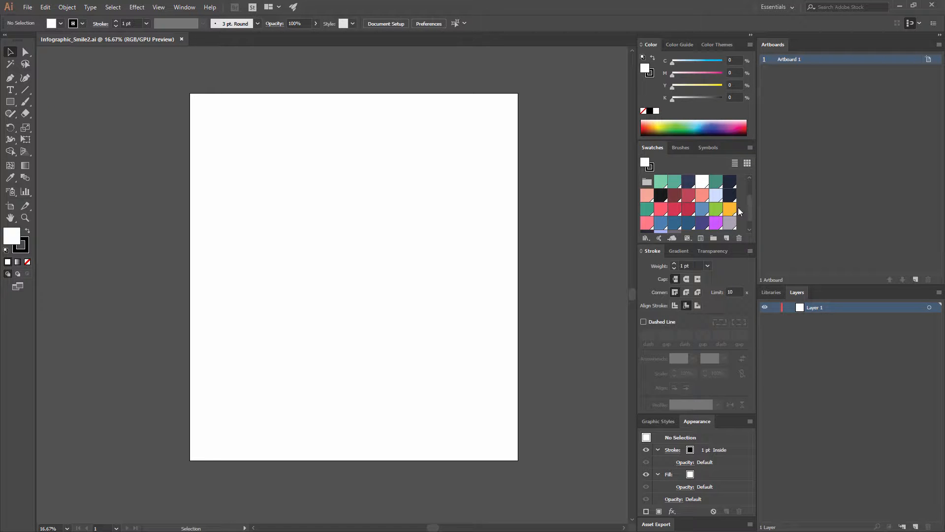
{"action": "scroll", "coordinate": [738, 204], "scroll_direction": "down", "scroll_amount": 1}
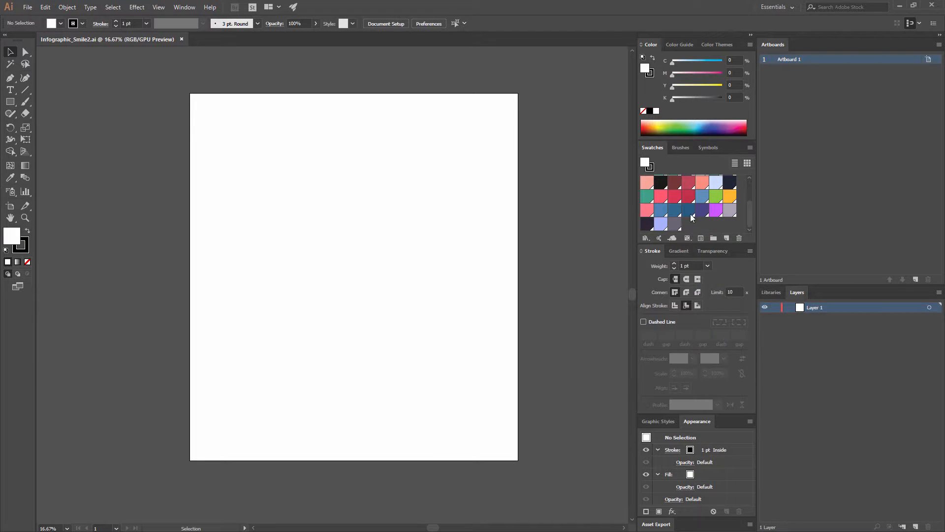
{"action": "scroll", "coordinate": [633, 209], "scroll_direction": "up", "scroll_amount": 1}
{"action": "scroll", "coordinate": [689, 203], "scroll_direction": "up", "scroll_amount": 2}
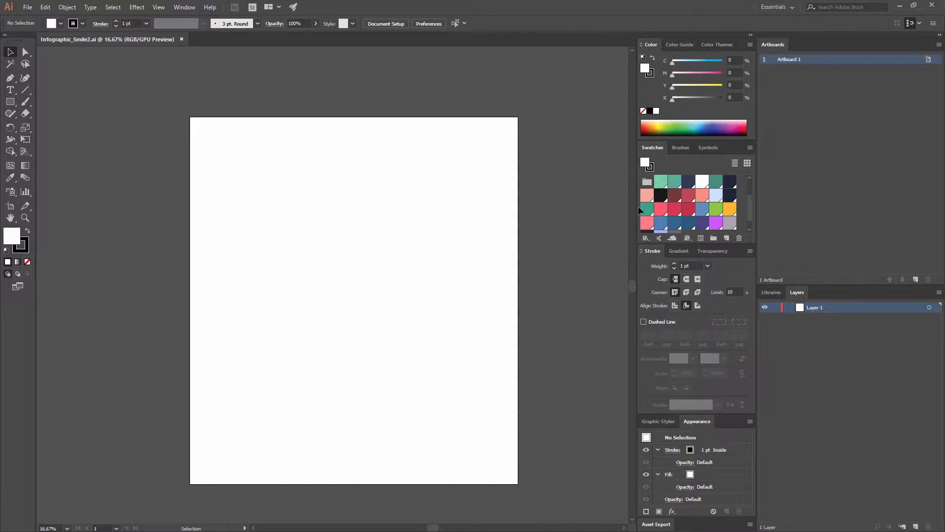
Draw a rectangle about 4079 × 4583 px that slightly overlaps the artboard edges, with no stroke and the light green swatch as fill
{"action": "left_click", "coordinate": [11, 103]}
{"action": "left_click_drag", "start_coordinate": [188, 113], "coordinate": [522, 489]}
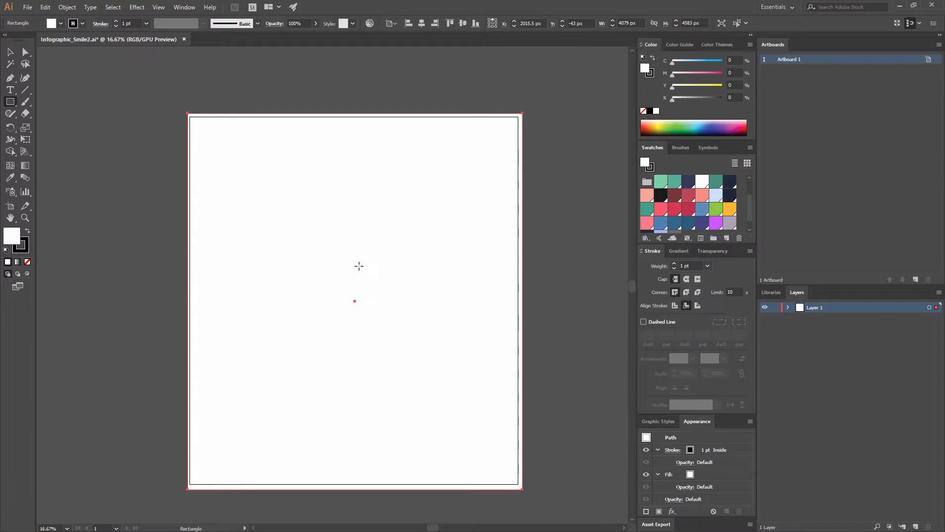
{"action": "left_click", "coordinate": [24, 247]}
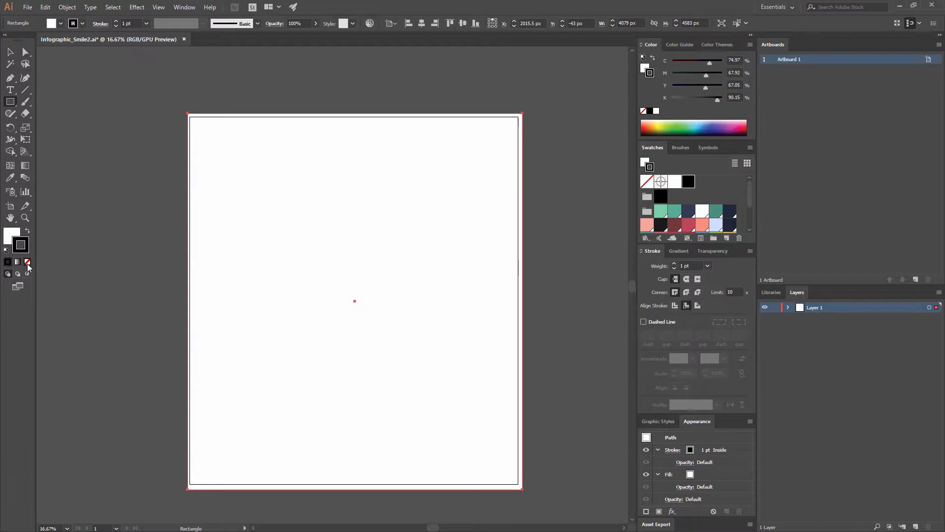
{"action": "left_click", "coordinate": [27, 262]}
{"action": "key", "text": "x"}
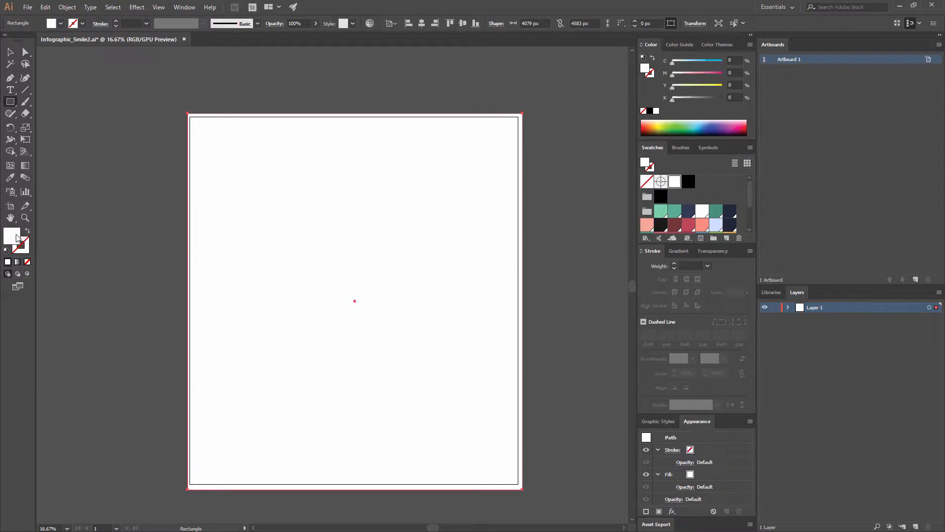
{"action": "left_click", "coordinate": [661, 212]}
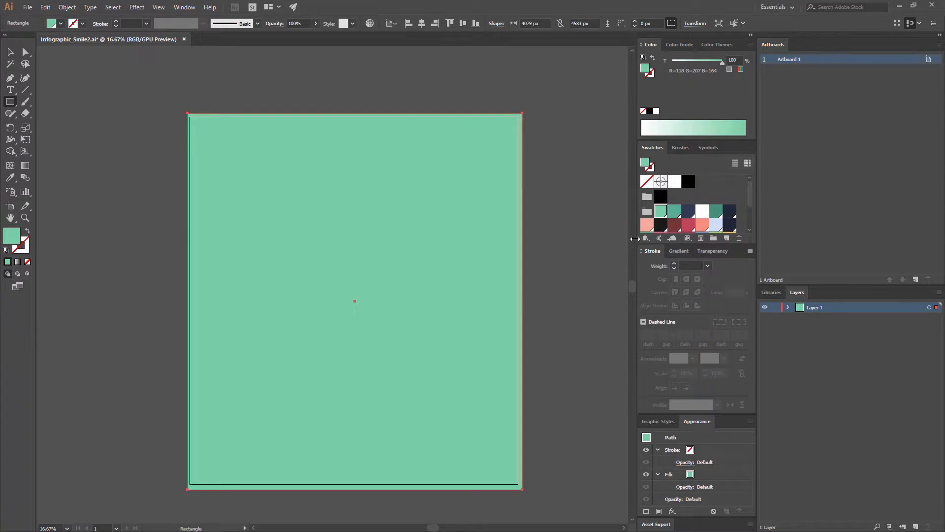
{"action": "left_click", "coordinate": [11, 53]}
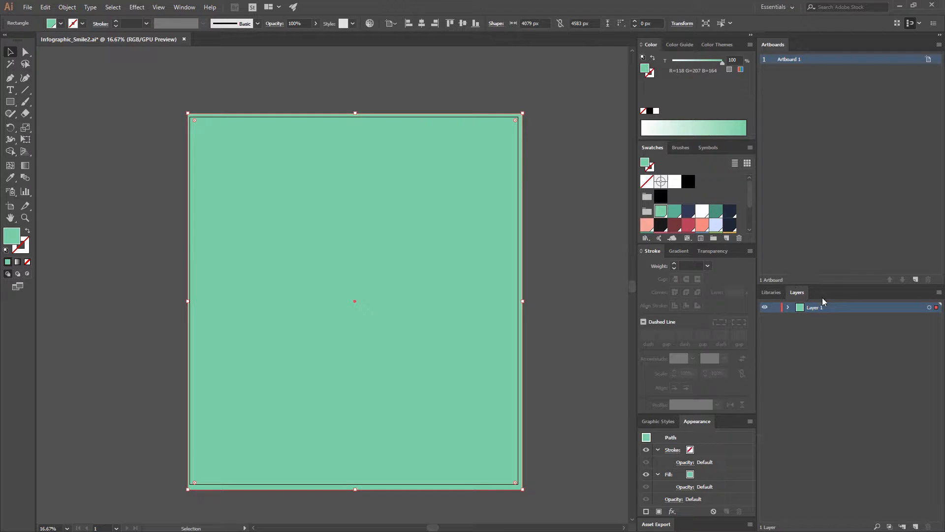
Rename the layer holding the green rectangle as Background
{"action": "double_click", "coordinate": [815, 309]}
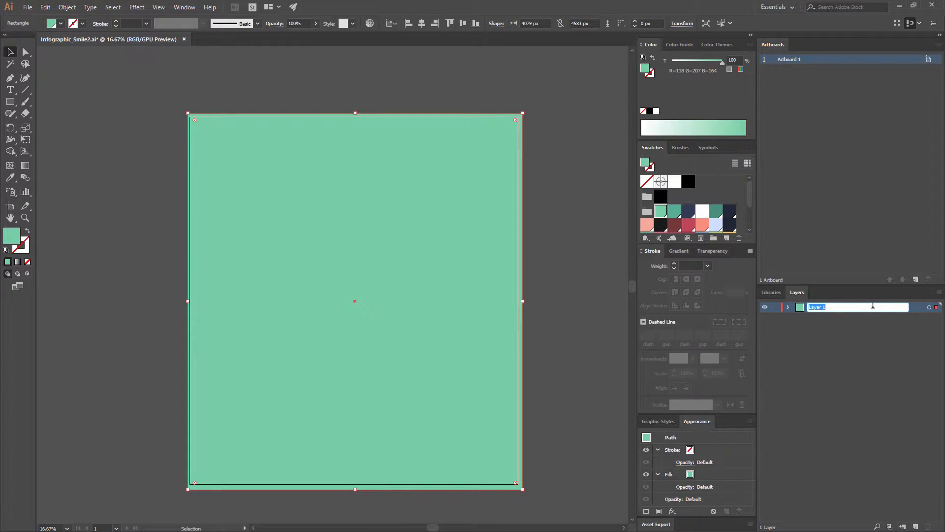
{"action": "type", "text": "Background"}
{"action": "key", "text": "Return"}
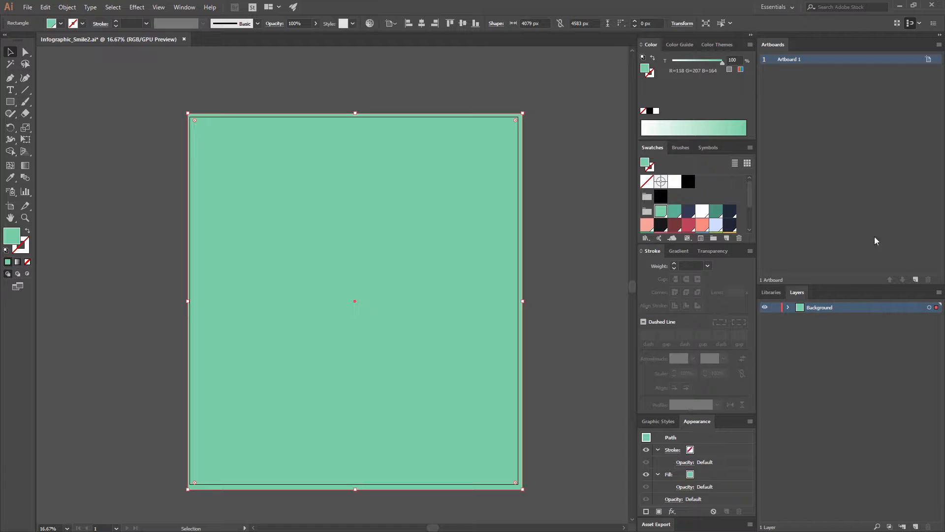
Add a new layer named Content above Background and lock the Background layer
{"action": "left_click", "coordinate": [915, 526]}
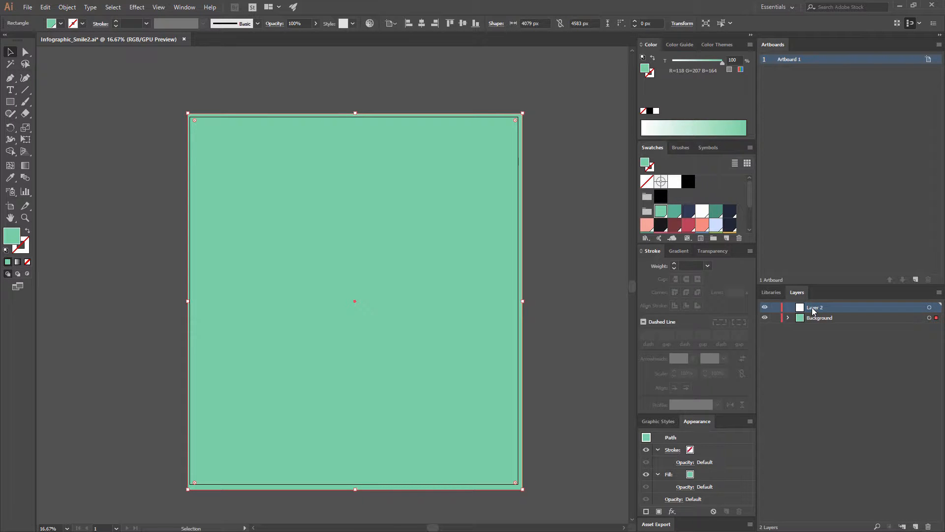
{"action": "double_click", "coordinate": [812, 307]}
{"action": "type", "text": "C"}
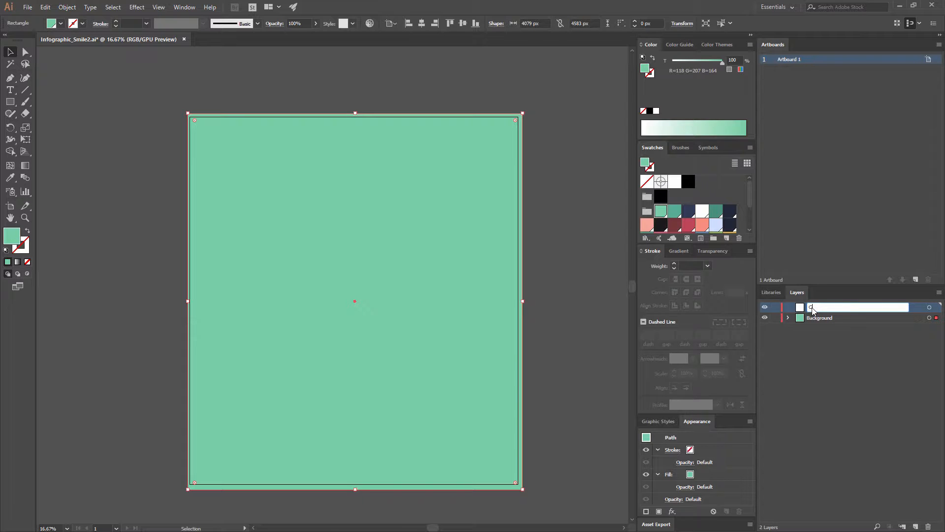
{"action": "type", "text": "ontent"}
{"action": "key", "text": "Return"}
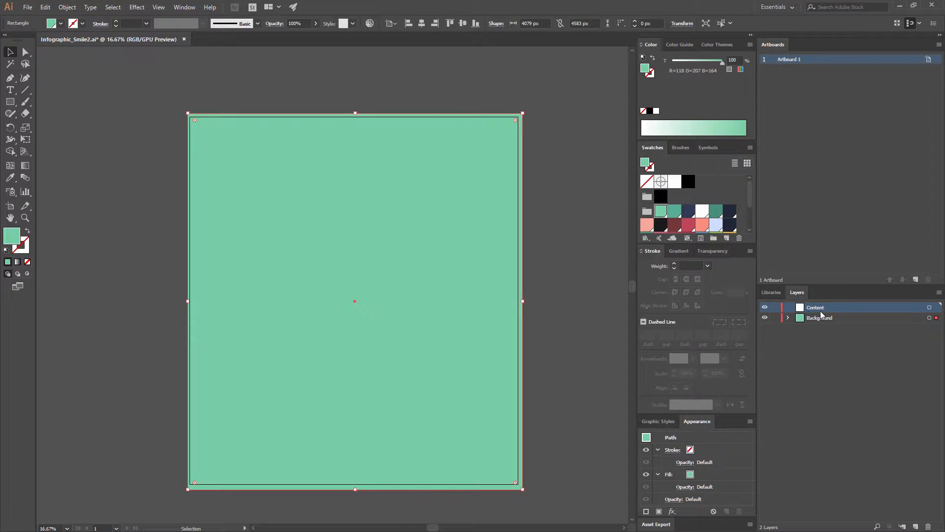
{"action": "left_click", "coordinate": [774, 319]}
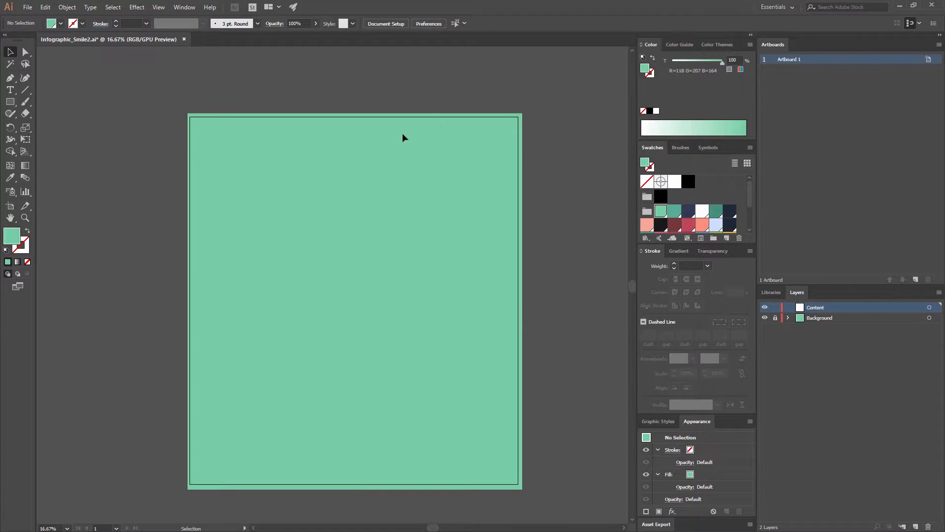
{"action": "left_click_drag", "start_coordinate": [416, 82], "coordinate": [529, 206]}
{"action": "left_click_drag", "start_coordinate": [535, 196], "coordinate": [412, 143]}
Add the title "The importance of a good smile" as 200 pt text in the upper part of the artboard
{"action": "left_click", "coordinate": [11, 90]}
{"action": "left_click", "coordinate": [288, 167]}
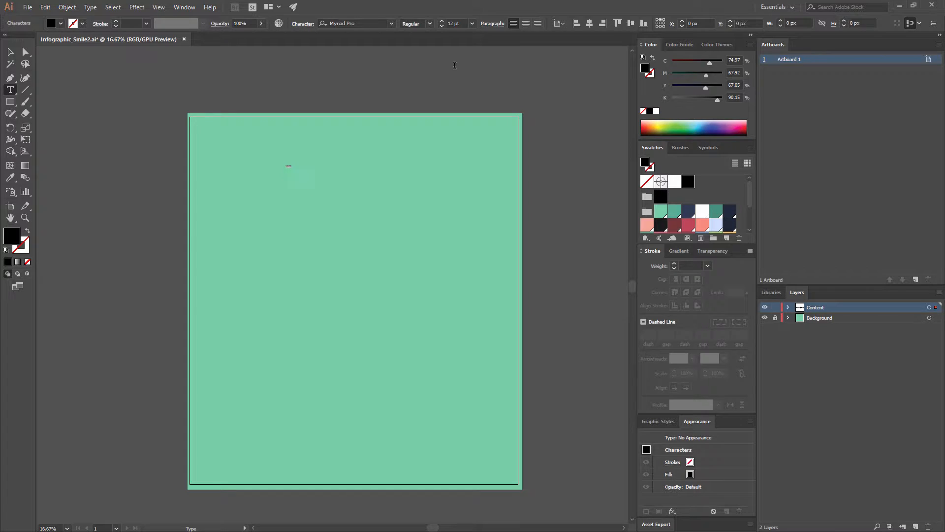
{"action": "left_click", "coordinate": [464, 24]}
{"action": "type", "text": "200"}
{"action": "key", "text": "Return"}
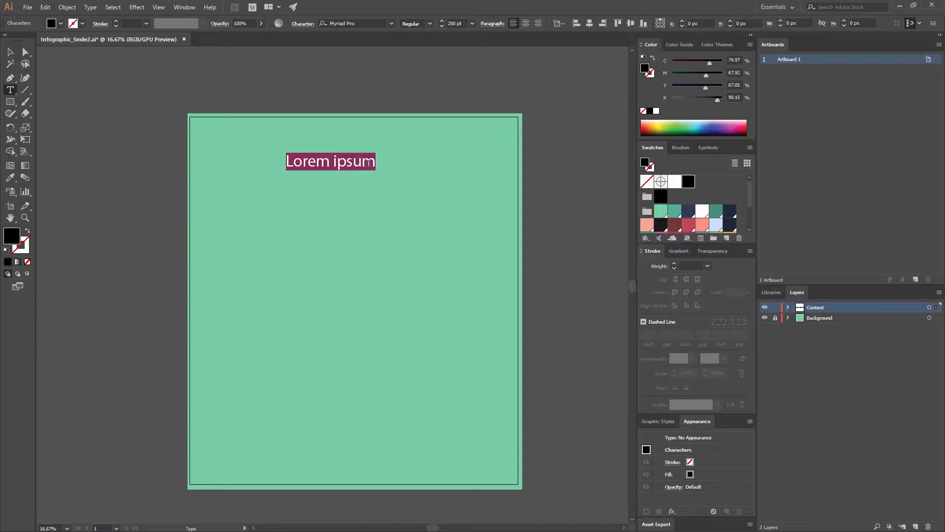
{"action": "type", "text": "Th"}
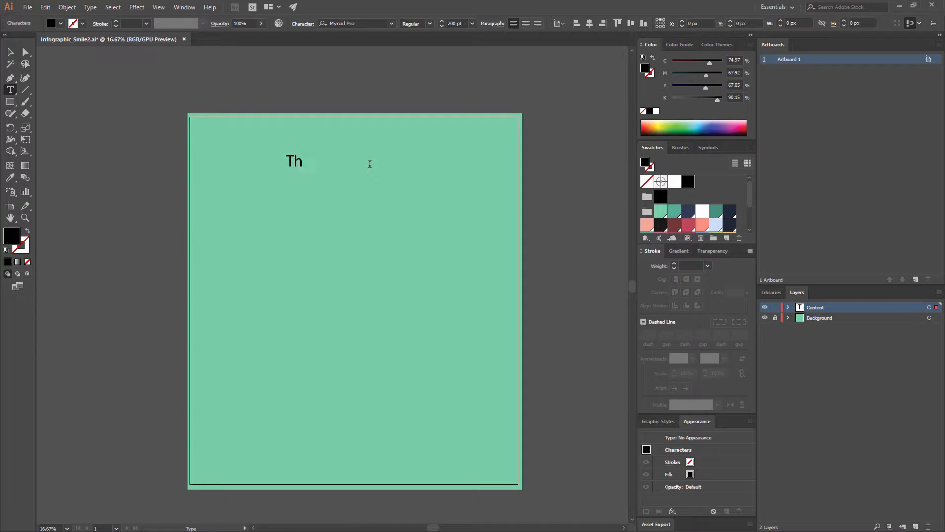
{"action": "type", "text": "e importance of a good"}
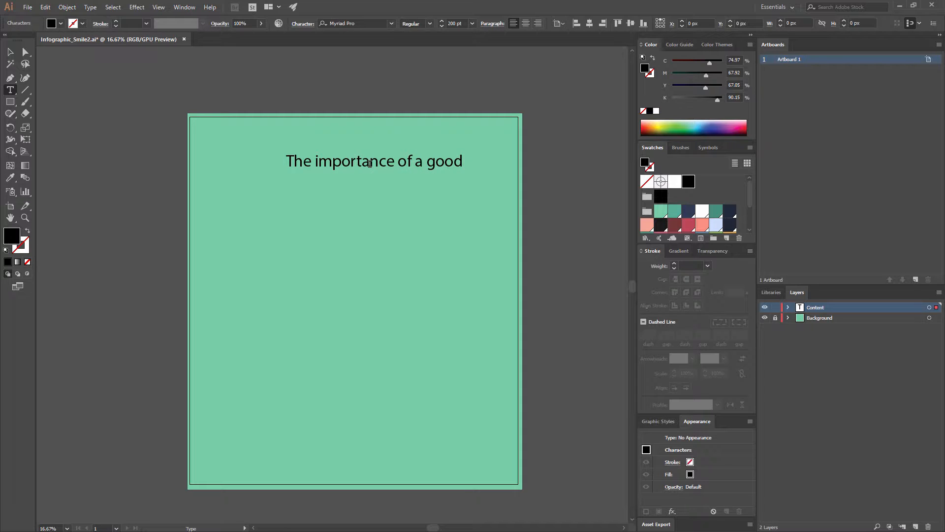
{"action": "type", "text": " smil;e"}
{"action": "key", "text": "BackSpace"}
{"action": "type", "text": "e"}
Move the title up and to the left so it sits roughly centred near the artboard's top edge, and deselect it
{"action": "left_click", "coordinate": [11, 52]}
{"action": "left_click_drag", "start_coordinate": [438, 165], "coordinate": [403, 152]}
{"action": "left_click", "coordinate": [453, 98]}
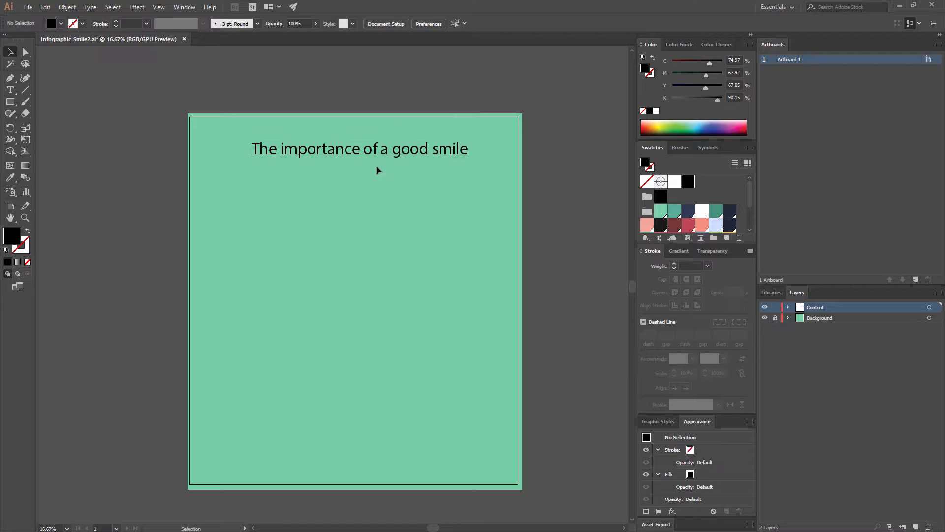
Set the title text to All Caps
{"action": "left_click", "coordinate": [392, 155]}
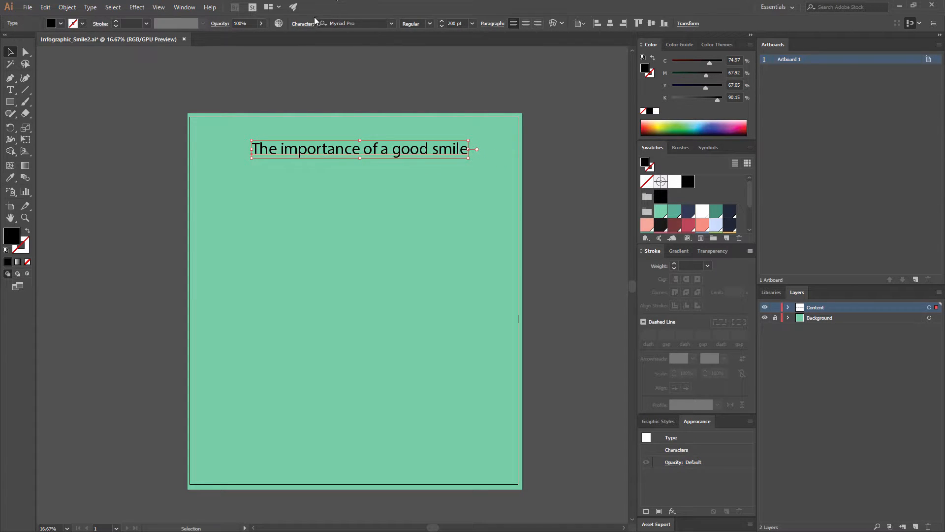
{"action": "left_click", "coordinate": [303, 25]}
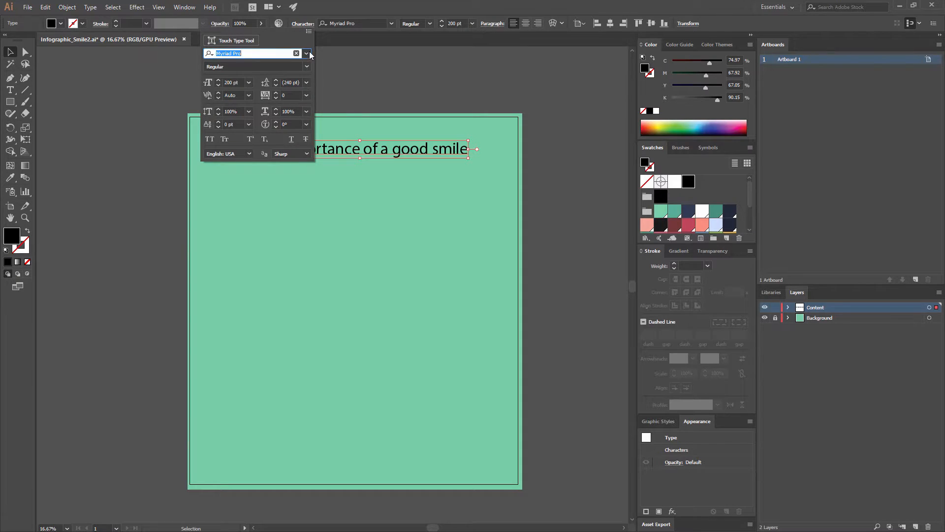
{"action": "left_click", "coordinate": [209, 139]}
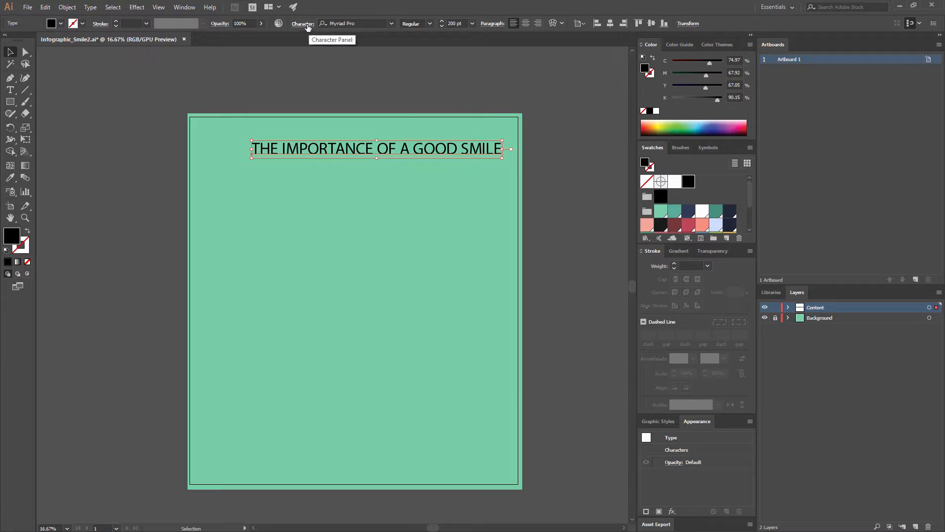
Show the floating Character settings for the selected title
{"action": "left_click", "coordinate": [185, 7]}
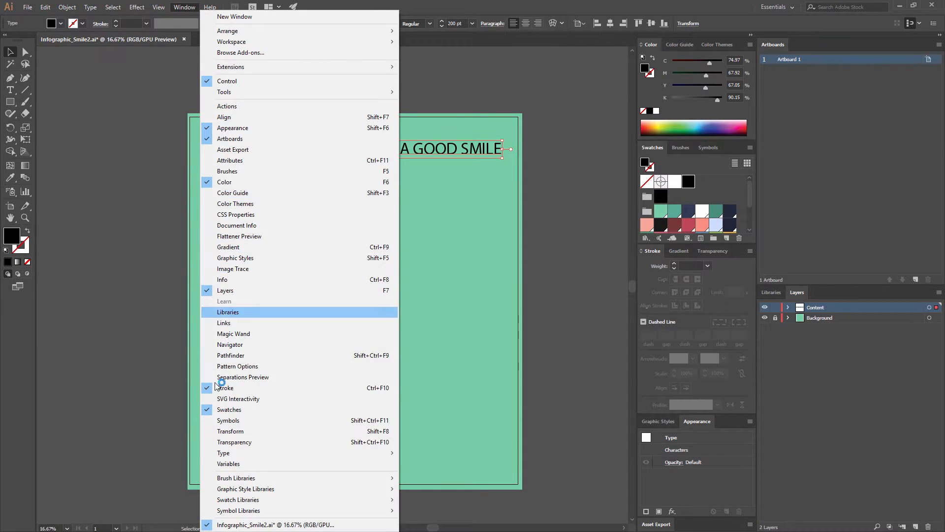
{"action": "mouse_move", "coordinate": [236, 452]}
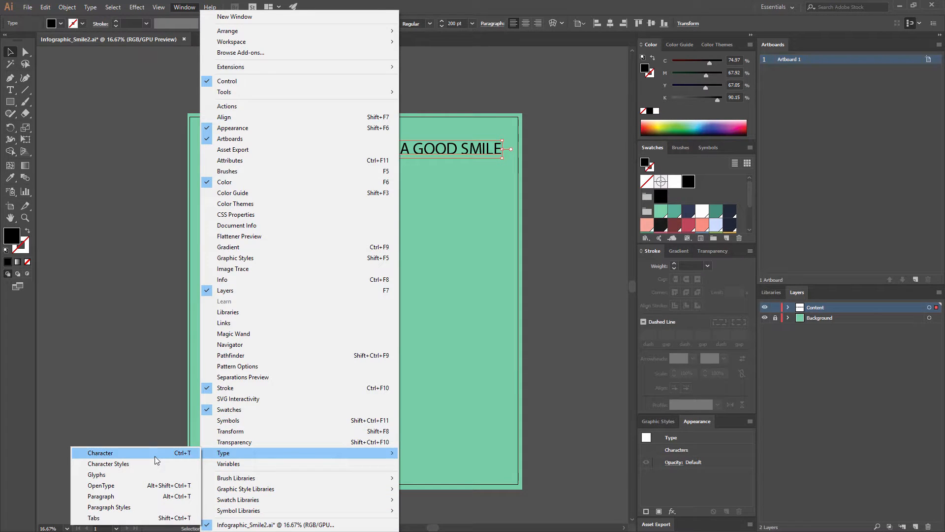
{"action": "left_click", "coordinate": [154, 456]}
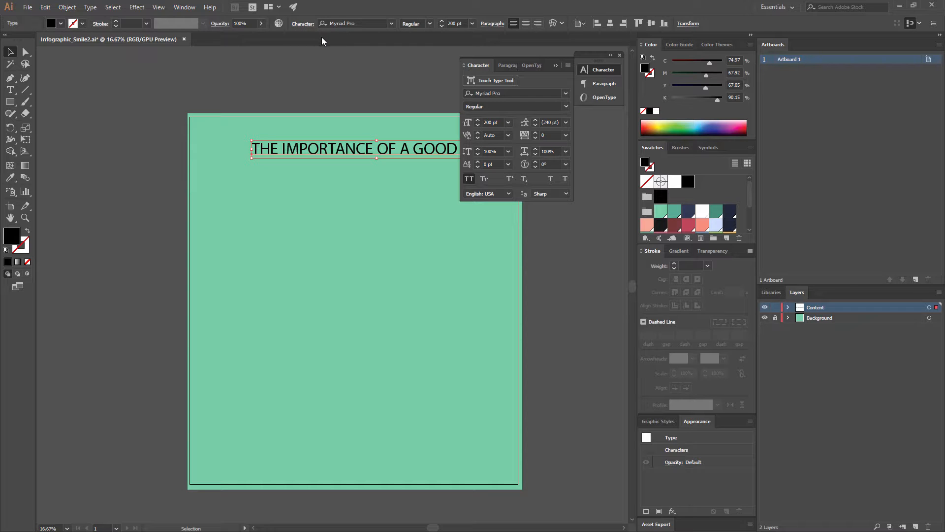
Change the title's font to Fjalla One and reposition it near the top of the artboard
{"action": "left_click_drag", "start_coordinate": [374, 148], "coordinate": [312, 157]}
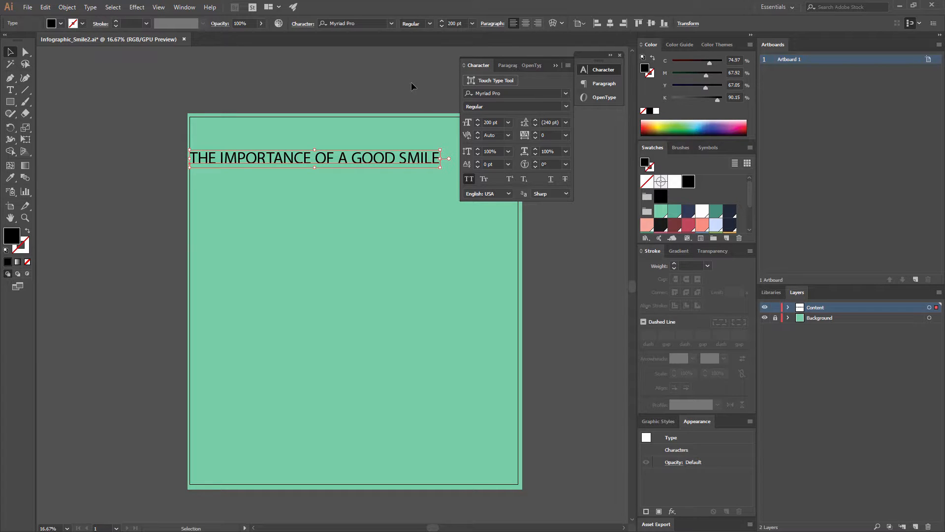
{"action": "left_click", "coordinate": [358, 22]}
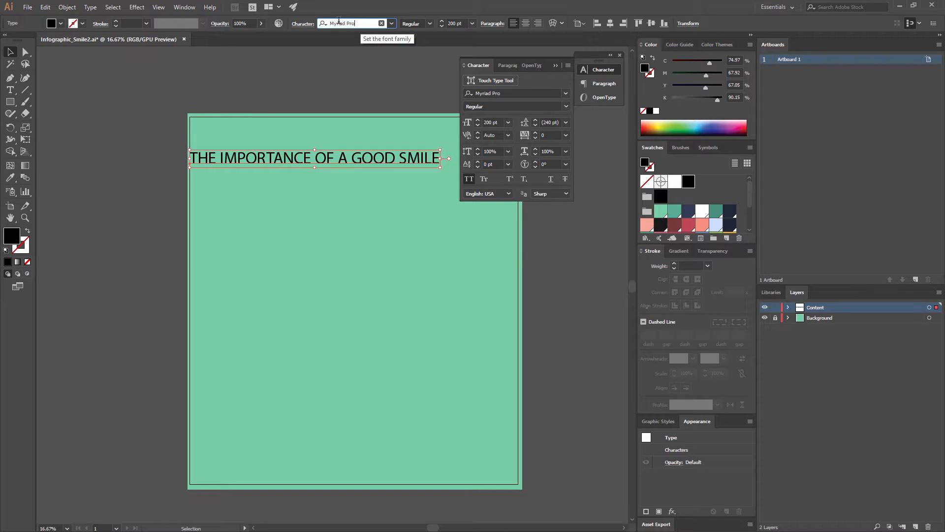
{"action": "type", "text": "fj"}
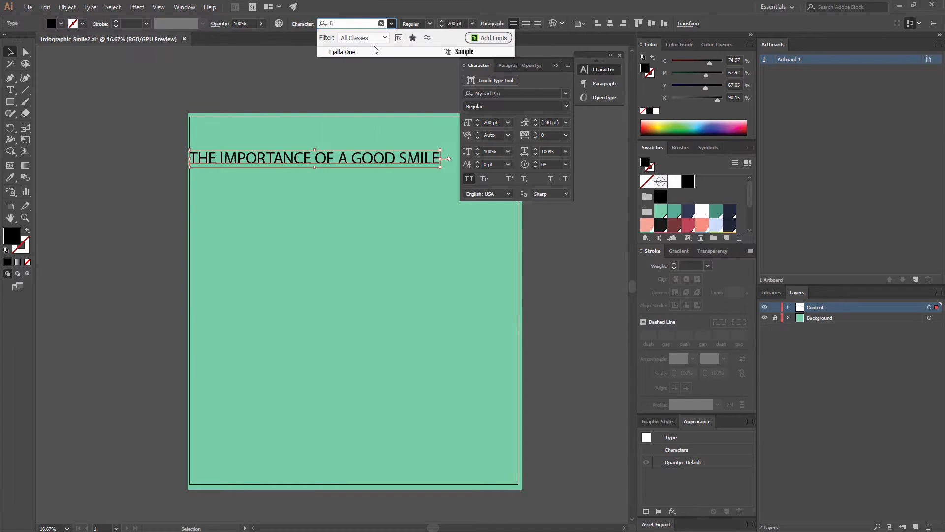
{"action": "left_click", "coordinate": [375, 50]}
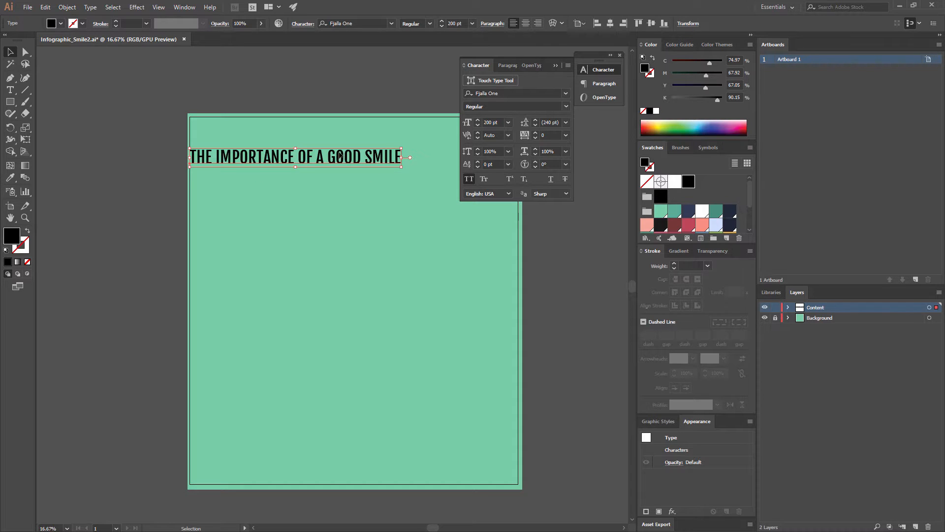
{"action": "left_click_drag", "start_coordinate": [340, 155], "coordinate": [370, 163]}
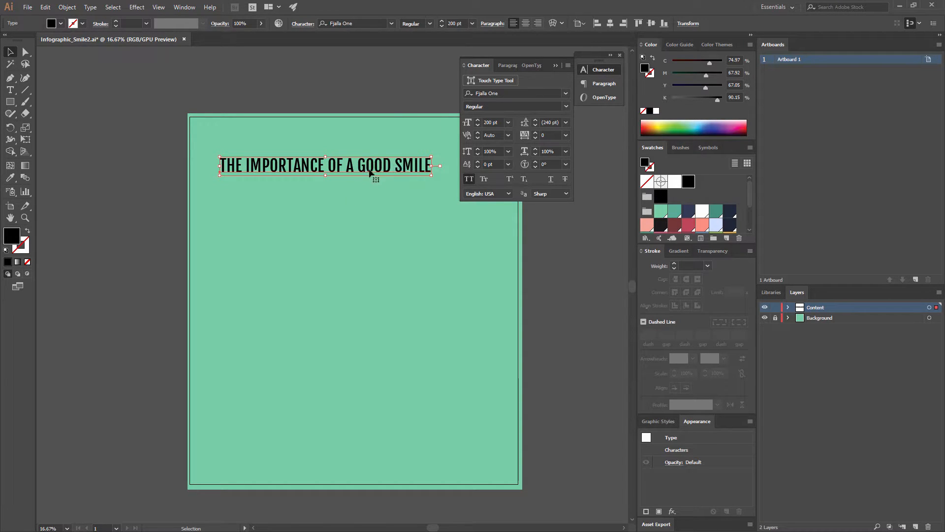
{"action": "left_click_drag", "start_coordinate": [370, 171], "coordinate": [387, 160]}
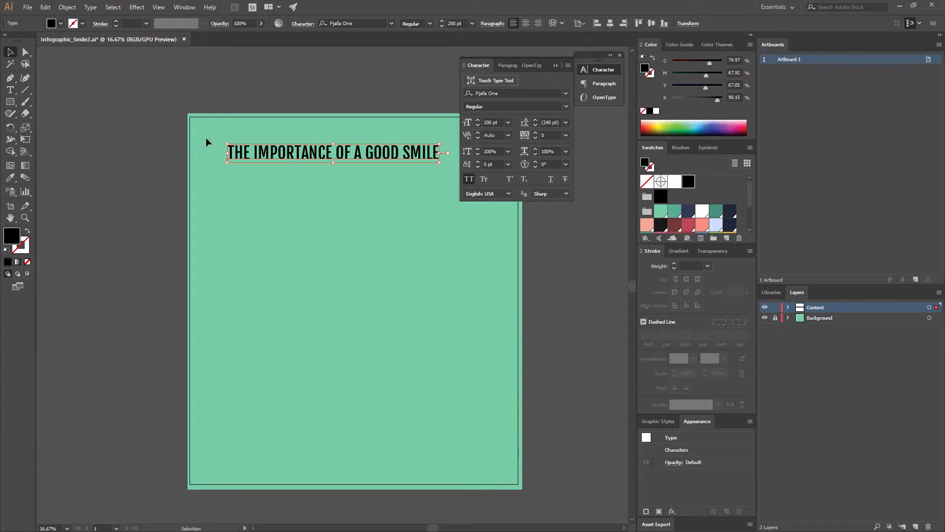
Break the title into three lines reading THE IMPORTANCE, OF A GOOD and SMILE
{"action": "double_click", "coordinate": [337, 156]}
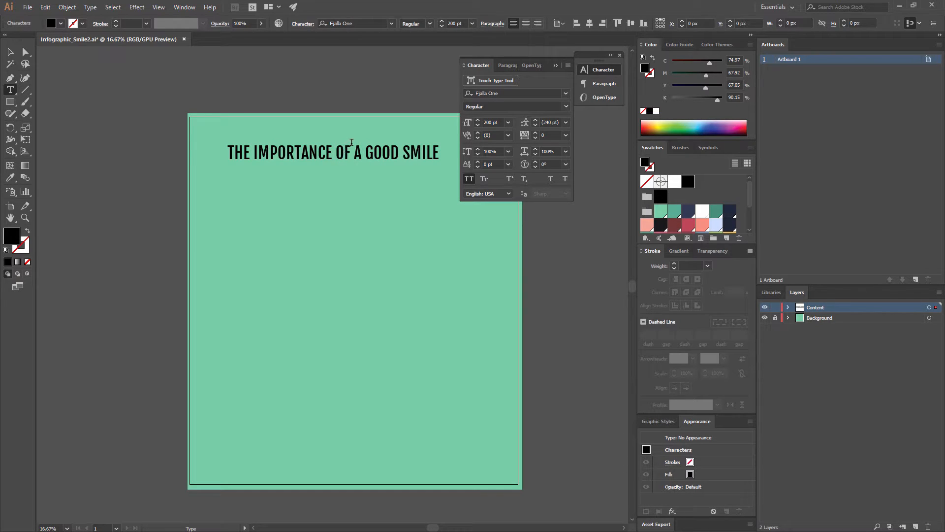
{"action": "key", "text": "BackSpace"}
{"action": "key", "text": "Return"}
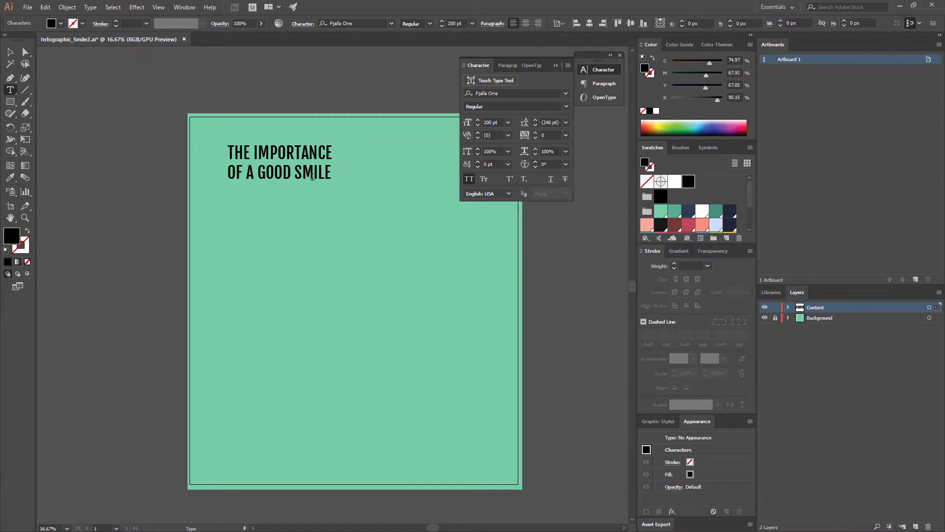
{"action": "left_click", "coordinate": [293, 171]}
{"action": "key", "text": "BackSpace"}
{"action": "key", "text": "Return"}
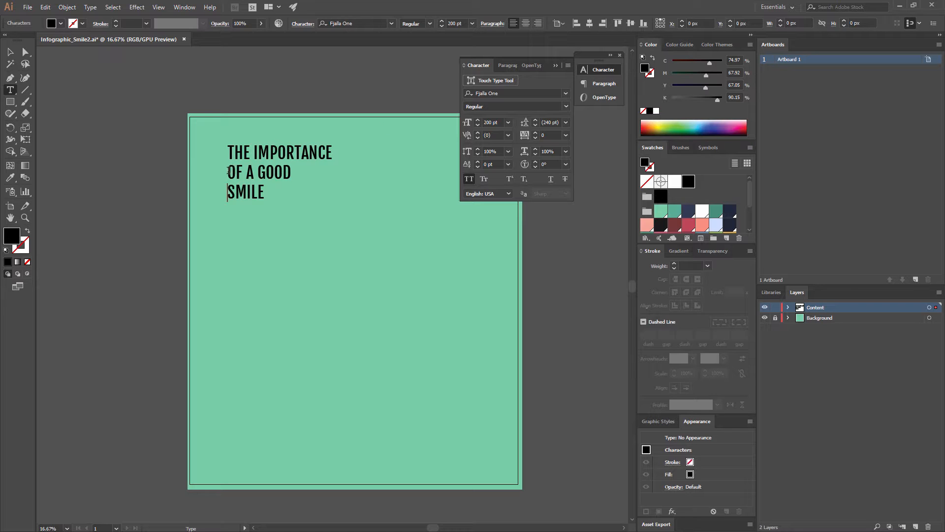
Enlarge the title's second line, OF A GOOD, to a font size of 332 pt
{"action": "left_click_drag", "start_coordinate": [227, 170], "coordinate": [300, 173]}
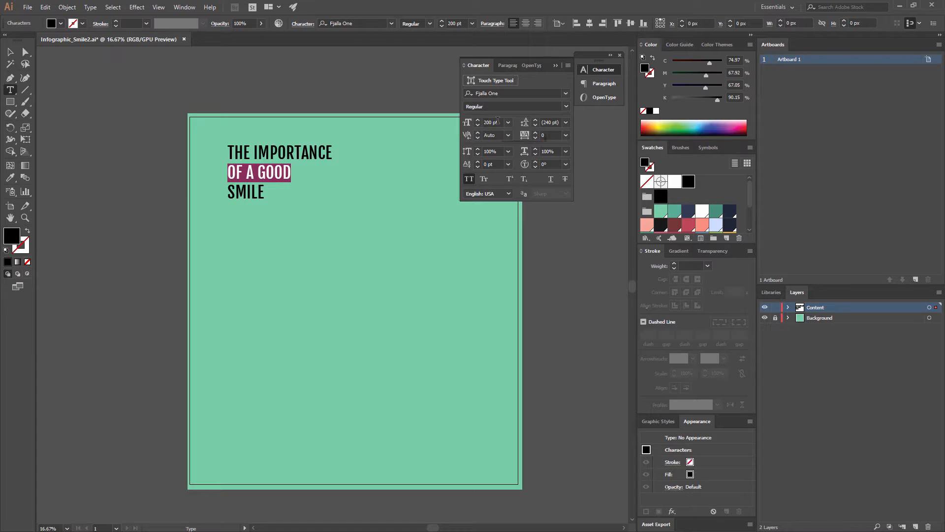
{"action": "left_click", "coordinate": [478, 120]}
{"action": "left_click", "coordinate": [478, 121]}
{"action": "left_click", "coordinate": [478, 121]}
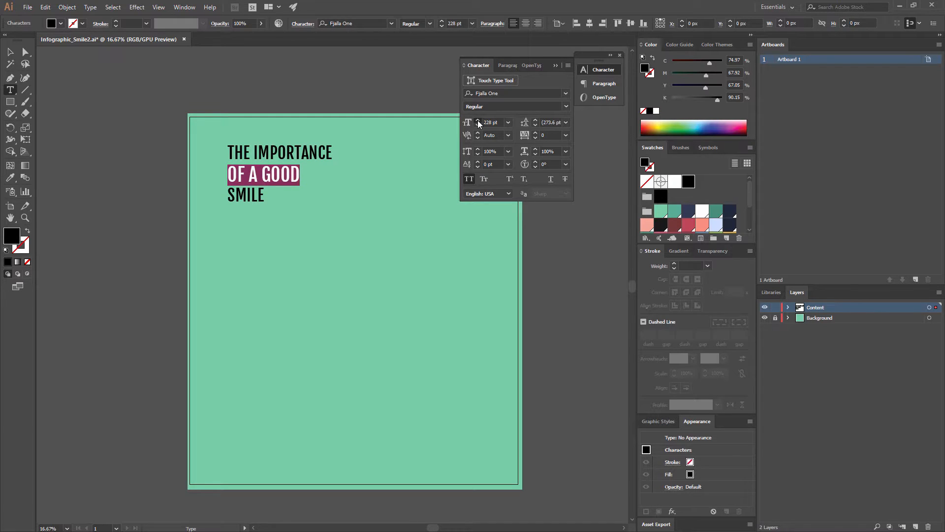
{"action": "left_click", "coordinate": [478, 121]}
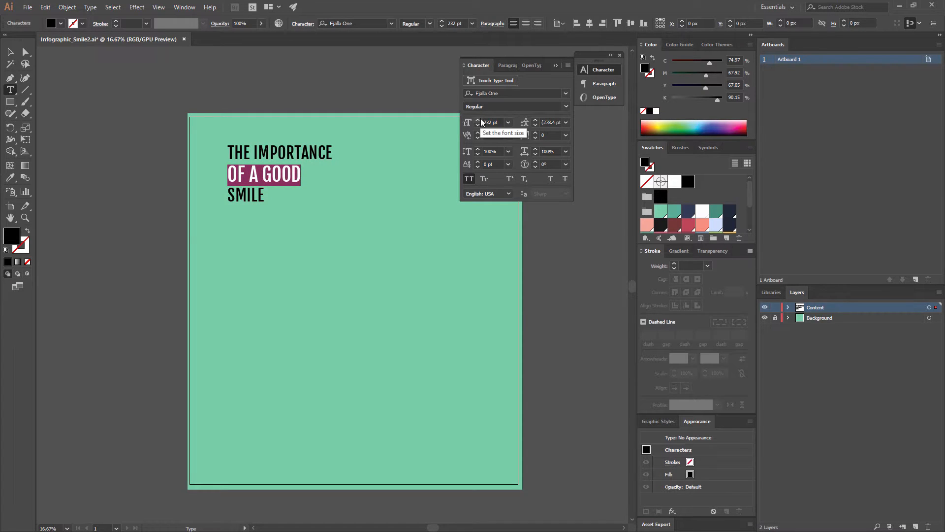
{"action": "left_click", "coordinate": [478, 121]}
{"action": "left_click", "coordinate": [478, 121]}
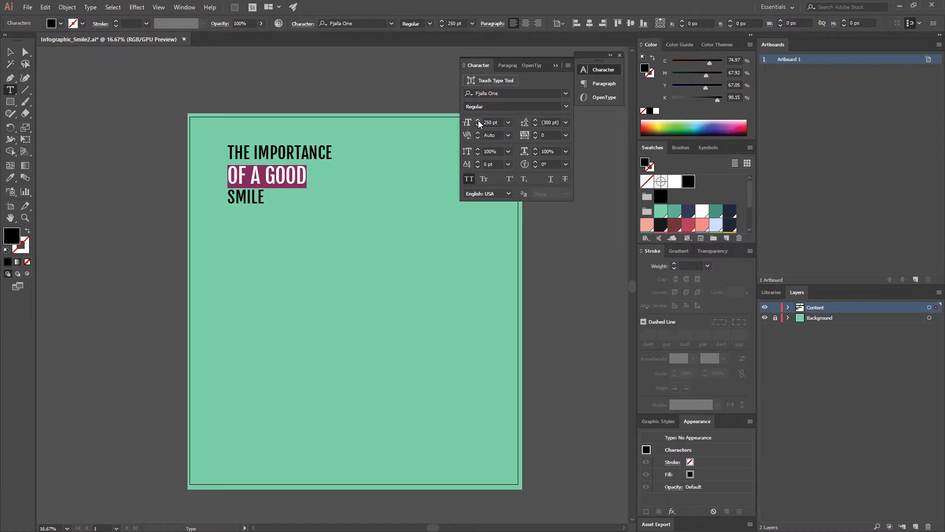
{"action": "left_click", "coordinate": [479, 121]}
{"action": "left_click", "coordinate": [478, 121]}
{"action": "left_click", "coordinate": [478, 121]}
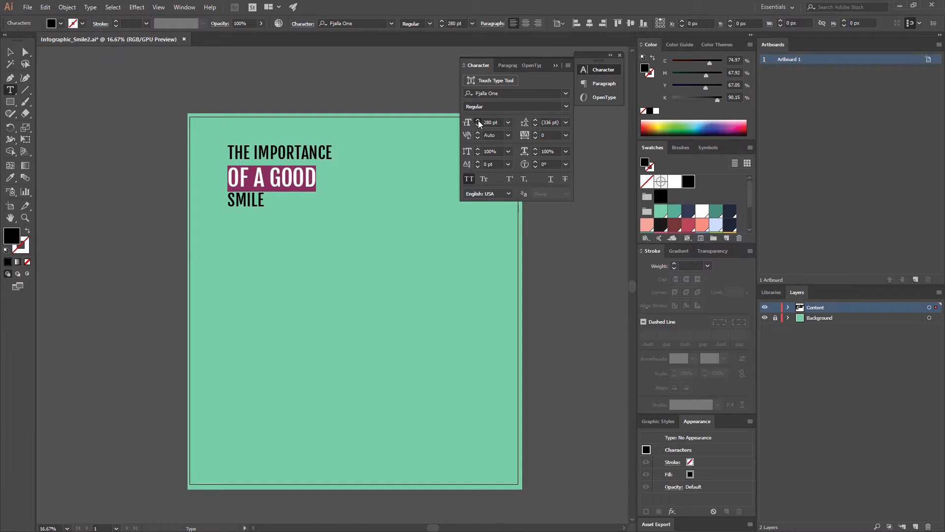
{"action": "left_click", "coordinate": [478, 122]}
{"action": "left_click", "coordinate": [478, 121]}
{"action": "left_click", "coordinate": [478, 121]}
{"action": "left_click", "coordinate": [478, 121]}
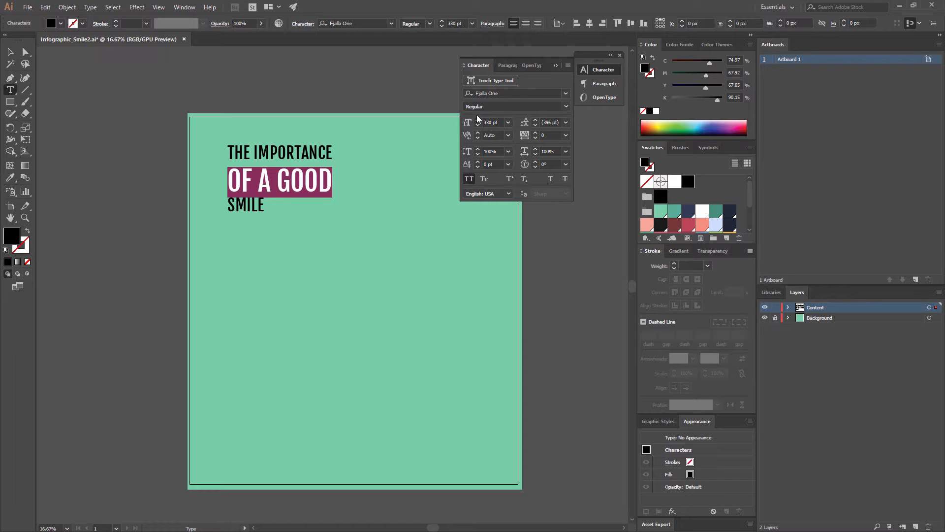
{"action": "left_click", "coordinate": [478, 122]}
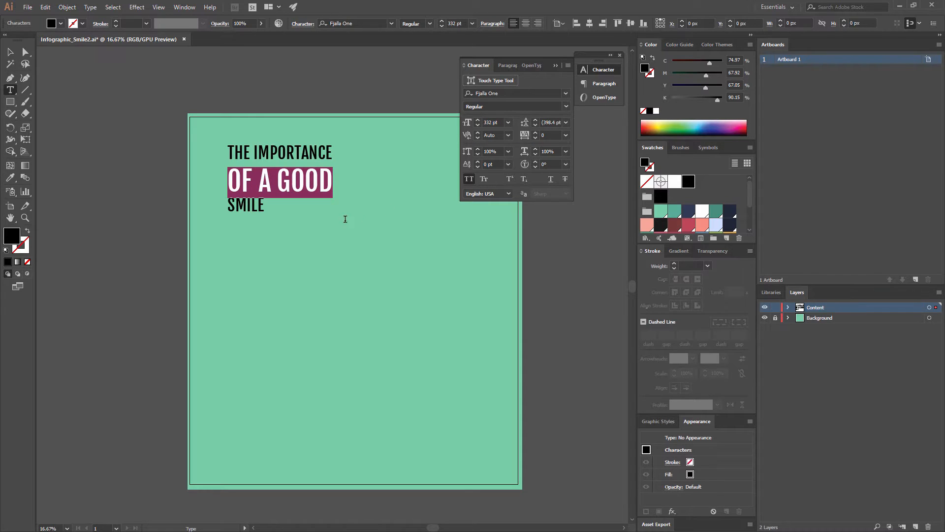
Enlarge the word SMILE on the title's third line to a font size of 570 pt
{"action": "left_click_drag", "start_coordinate": [275, 199], "coordinate": [216, 195]}
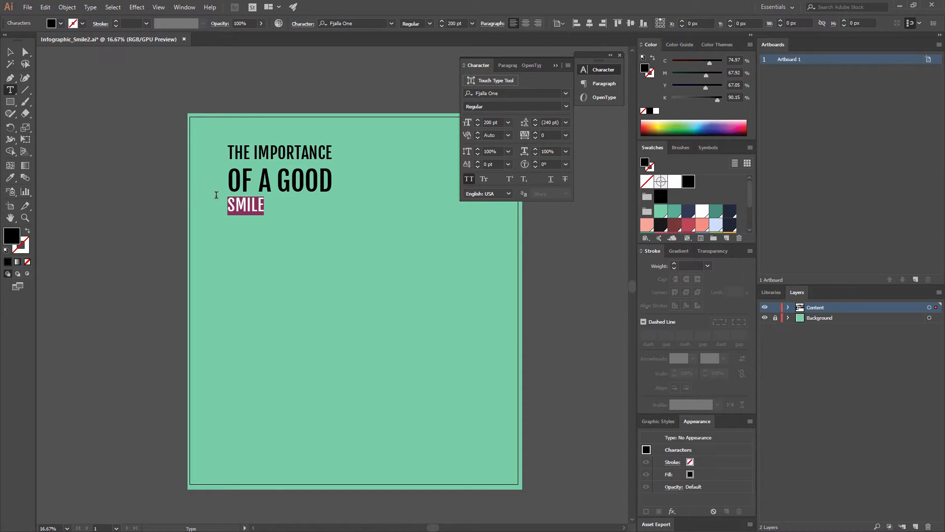
{"action": "left_click", "coordinate": [478, 120]}
{"action": "left_click", "coordinate": [478, 120]}
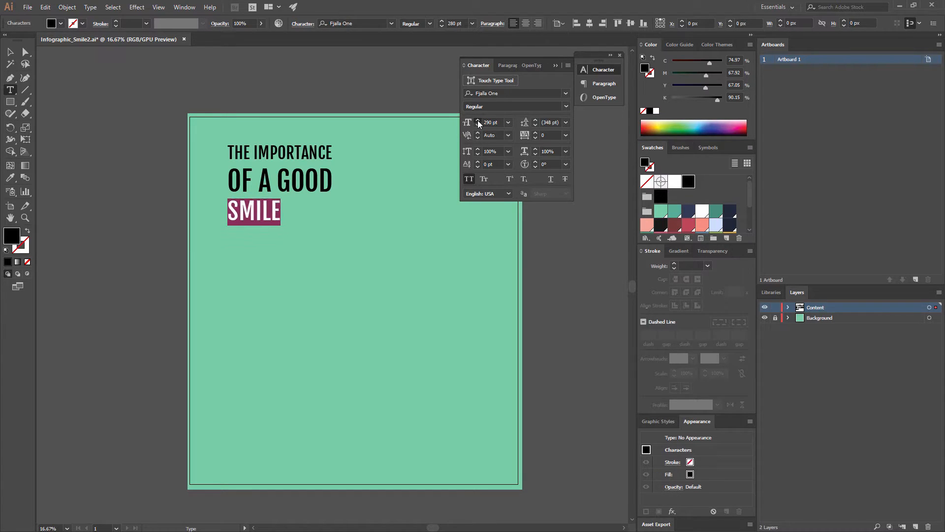
{"action": "left_click", "coordinate": [477, 121]}
{"action": "left_click", "coordinate": [478, 121]}
{"action": "left_click", "coordinate": [478, 121]}
{"action": "left_click", "coordinate": [478, 120]}
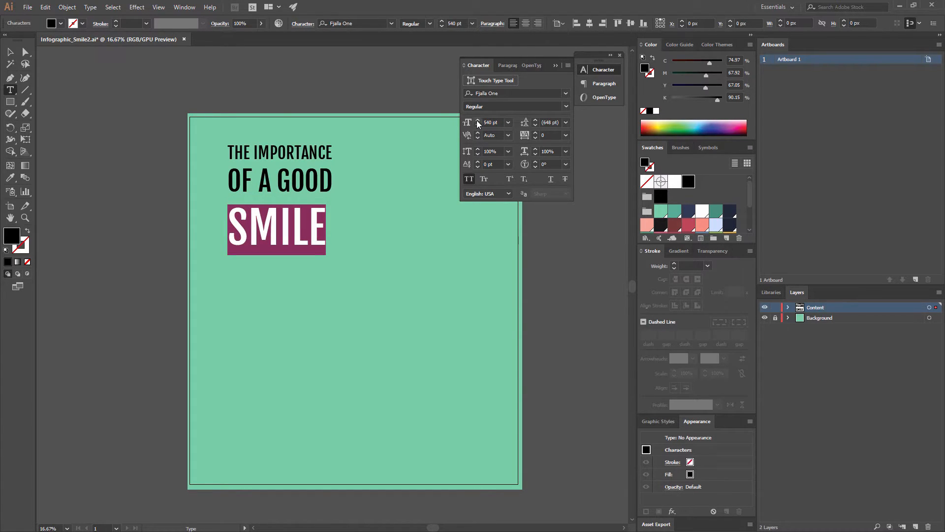
{"action": "left_click", "coordinate": [477, 121]}
{"action": "left_click", "coordinate": [477, 121]}
{"action": "left_click", "coordinate": [477, 120]}
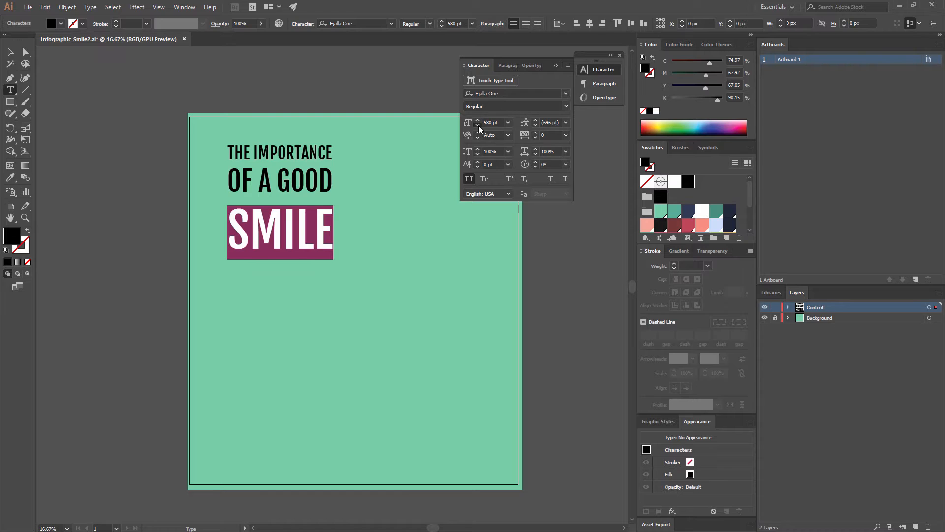
{"action": "left_click", "coordinate": [477, 125]}
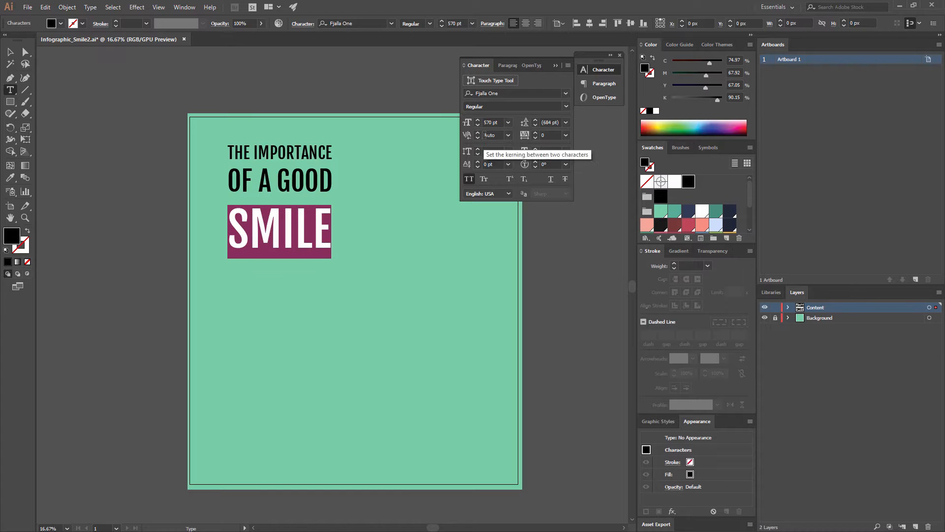
Set the leading of the title lines OF A GOOD and SMILE to 520 pt
{"action": "left_click", "coordinate": [293, 173]}
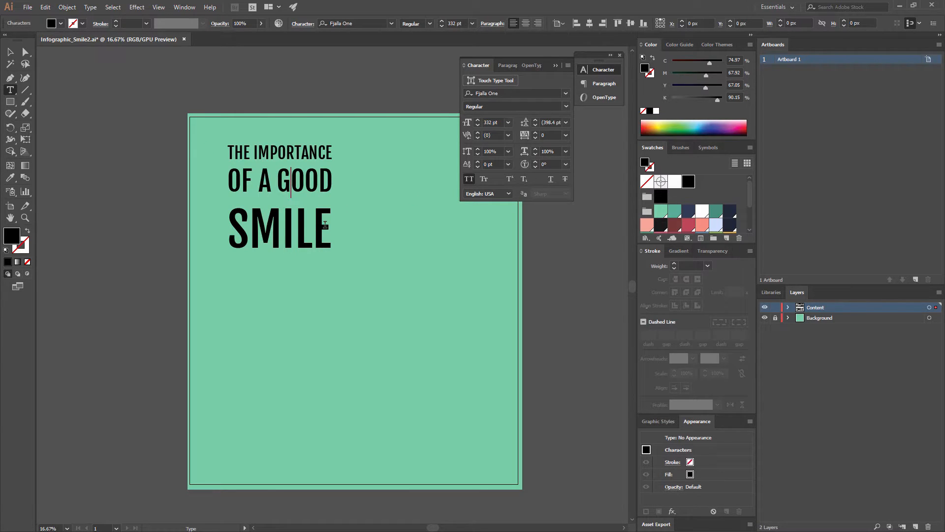
{"action": "left_click_drag", "start_coordinate": [331, 226], "coordinate": [256, 169]}
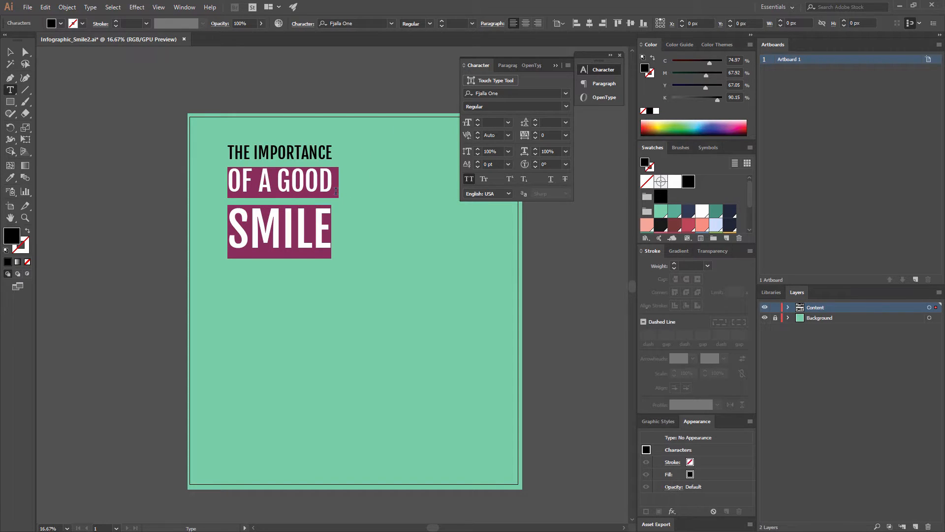
{"action": "left_click", "coordinate": [534, 121]}
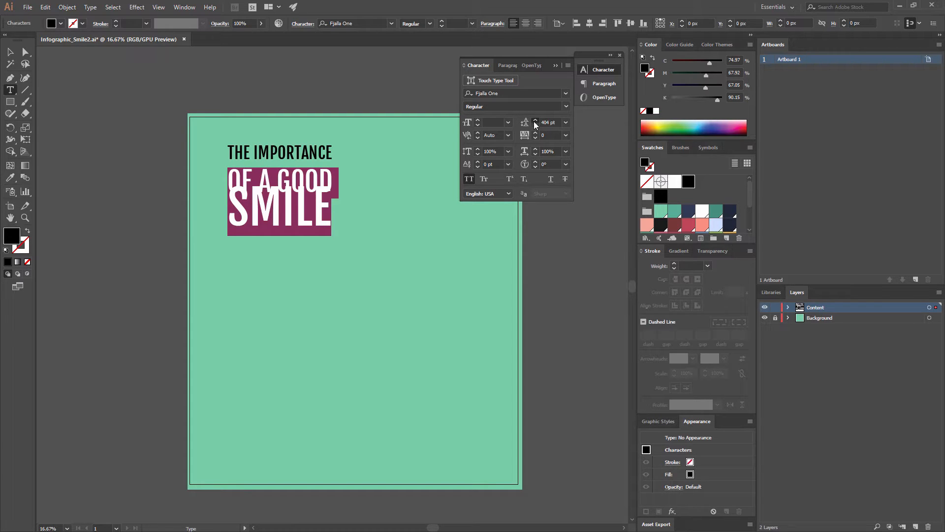
{"action": "left_click", "coordinate": [534, 121]}
{"action": "left_click", "coordinate": [535, 121]}
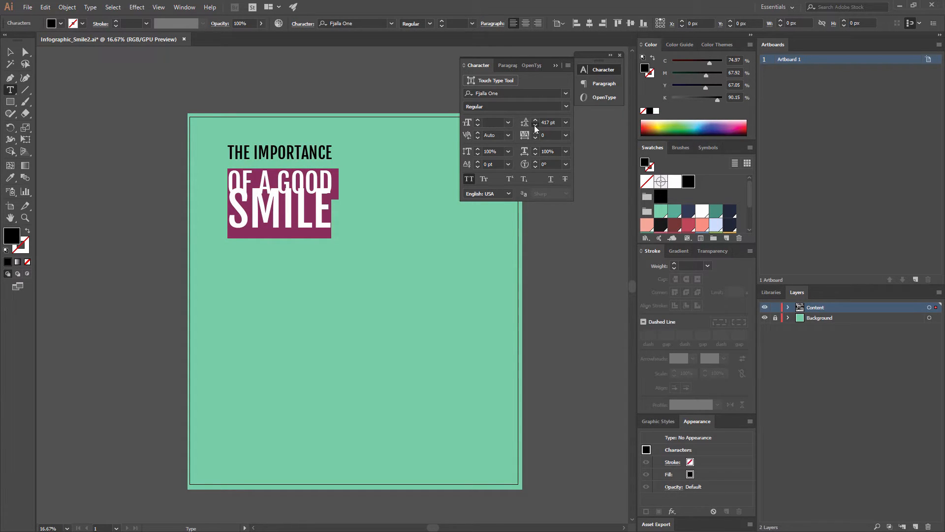
{"action": "left_click", "coordinate": [534, 125]}
{"action": "left_click", "coordinate": [535, 121]}
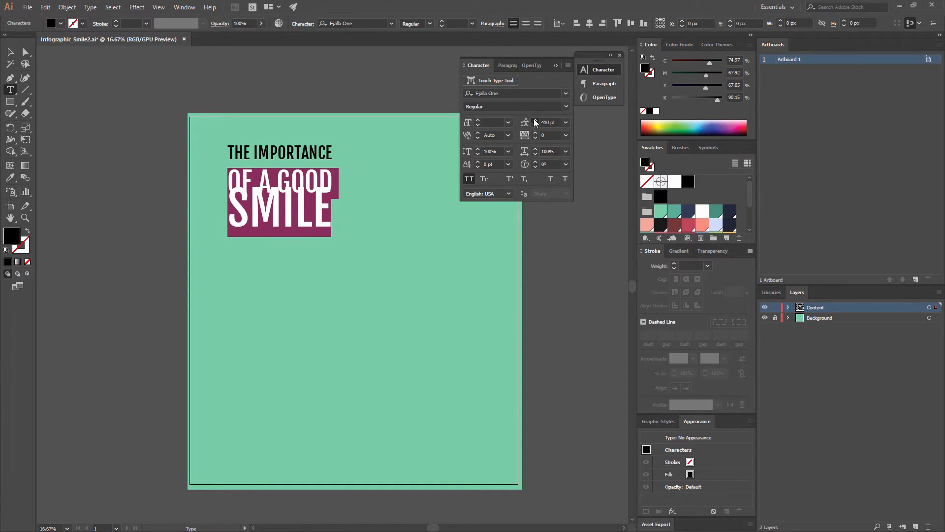
{"action": "left_click", "coordinate": [535, 121]}
{"action": "left_click", "coordinate": [535, 121]}
{"action": "left_click", "coordinate": [535, 121]}
{"action": "left_click", "coordinate": [535, 121]}
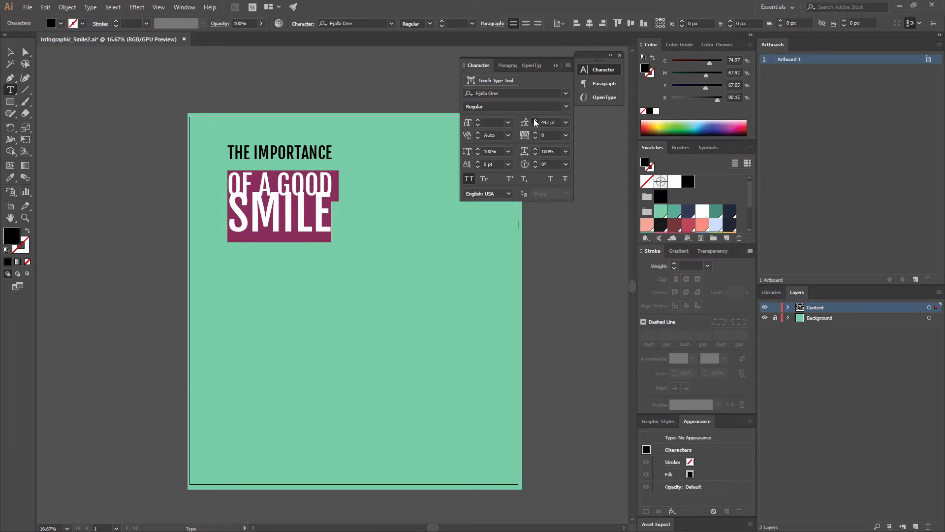
{"action": "left_click", "coordinate": [243, 163]}
{"action": "key", "text": "ctrl+a"}
{"action": "left_click", "coordinate": [534, 125]}
{"action": "left_click", "coordinate": [533, 125]}
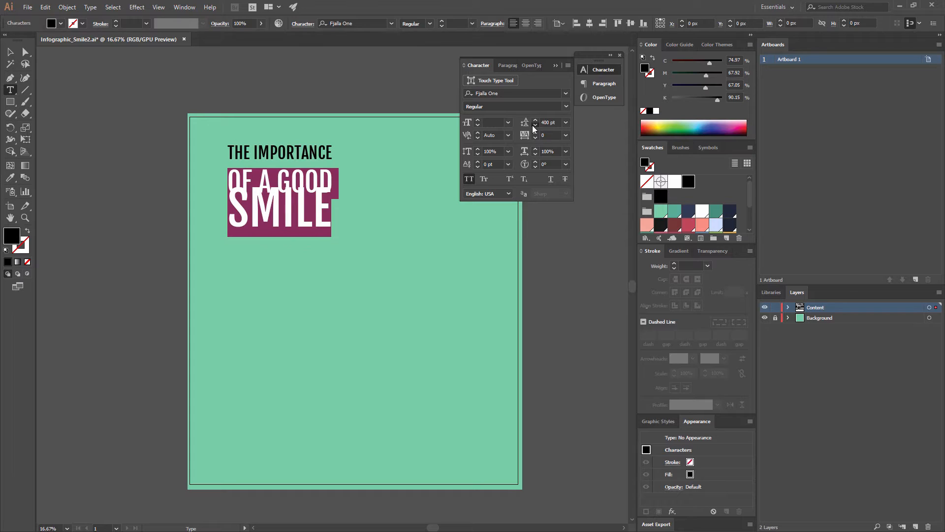
{"action": "left_click", "coordinate": [534, 125]}
{"action": "left_click", "coordinate": [532, 121]}
{"action": "left_click", "coordinate": [533, 121]}
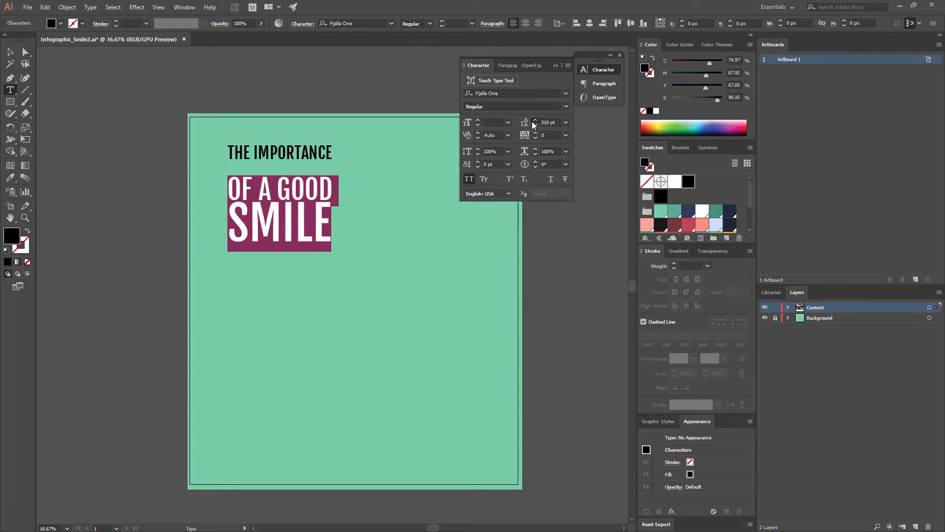
{"action": "left_click", "coordinate": [532, 121]}
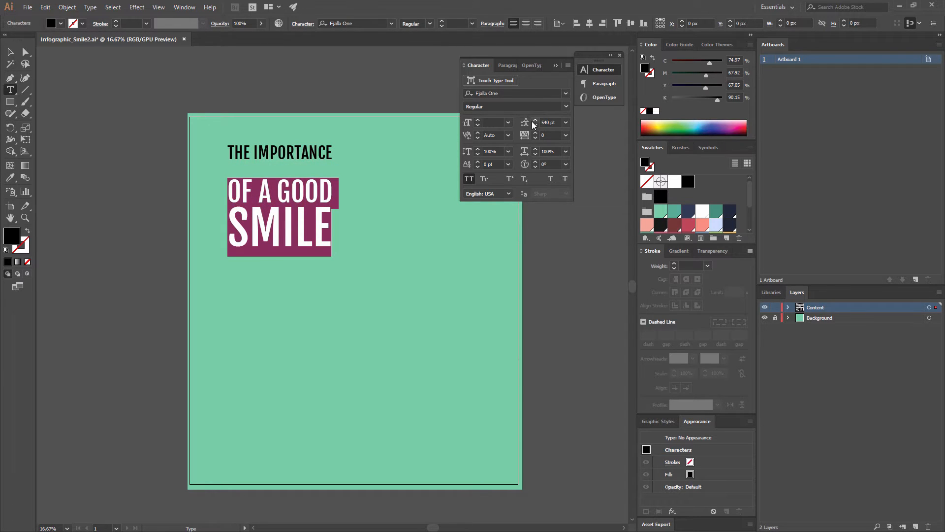
{"action": "left_click", "coordinate": [535, 126]}
{"action": "left_click", "coordinate": [535, 125]}
{"action": "left_click", "coordinate": [535, 120]}
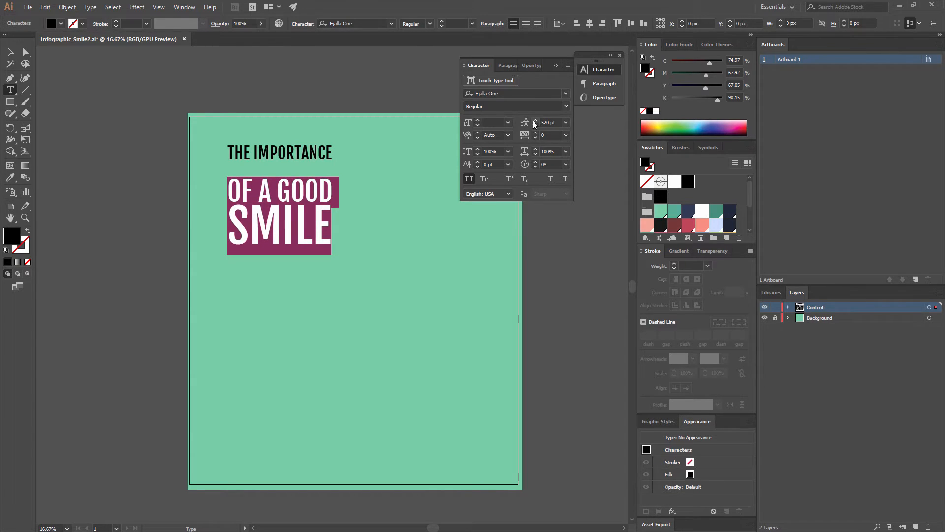
Tighten the leading of the title's first two lines to 320 pt
{"action": "left_click", "coordinate": [338, 190]}
{"action": "left_click_drag", "start_coordinate": [340, 190], "coordinate": [205, 152]}
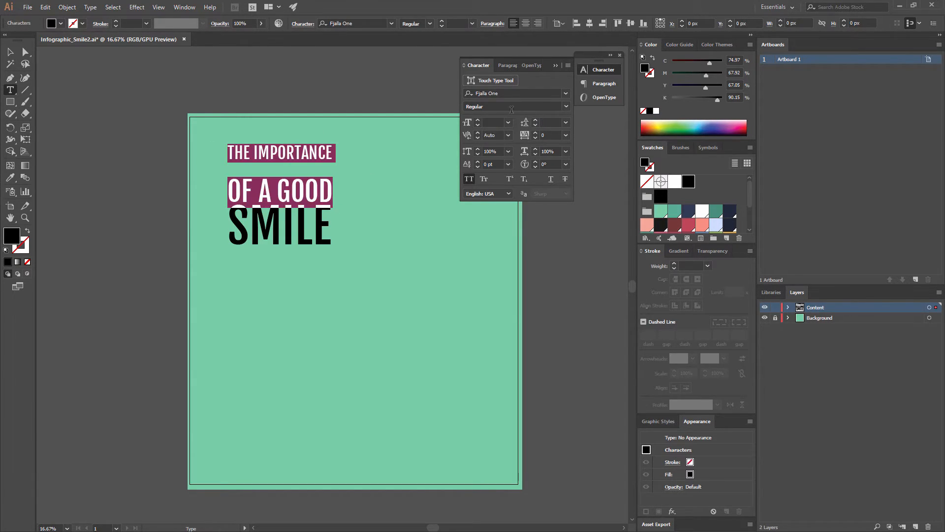
{"action": "left_click", "coordinate": [534, 125]}
{"action": "left_click_drag", "start_coordinate": [535, 125], "coordinate": [535, 125]}
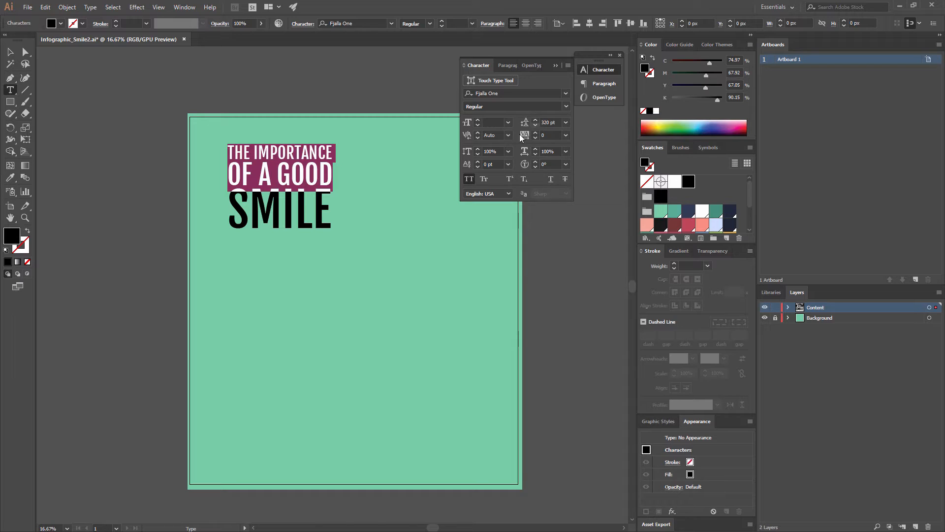
{"action": "left_click", "coordinate": [319, 188]}
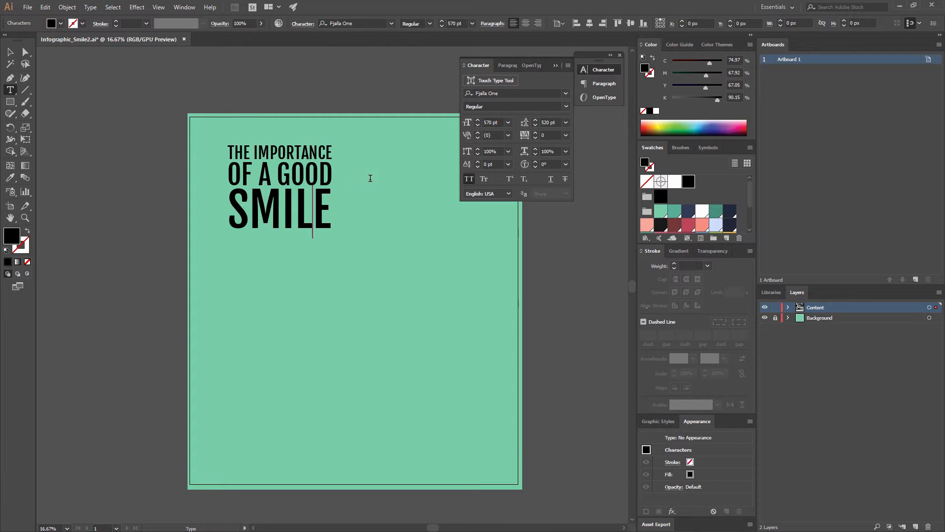
Fine-tune the font sizes to 333 pt for OF A GOOD and 571 pt for SMILE, and deselect the title
{"action": "left_click_drag", "start_coordinate": [334, 175], "coordinate": [222, 175]}
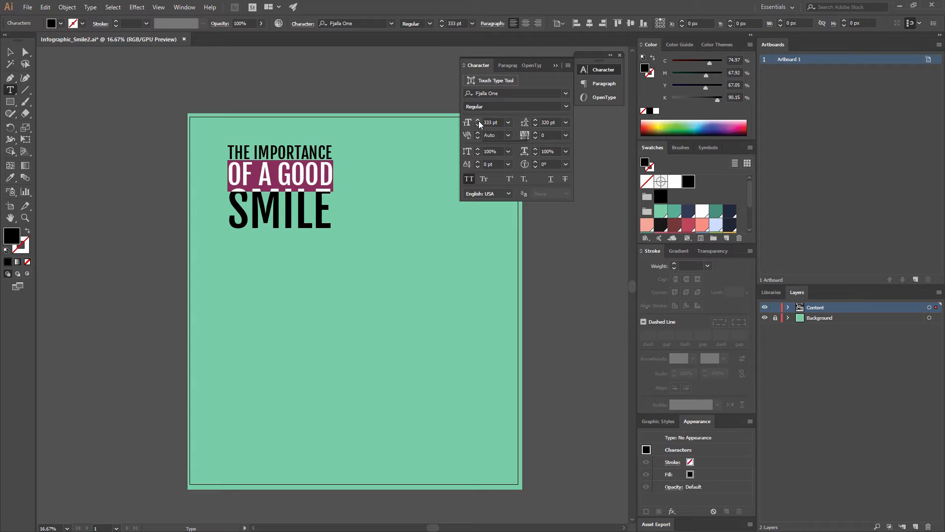
{"action": "left_click", "coordinate": [296, 210]}
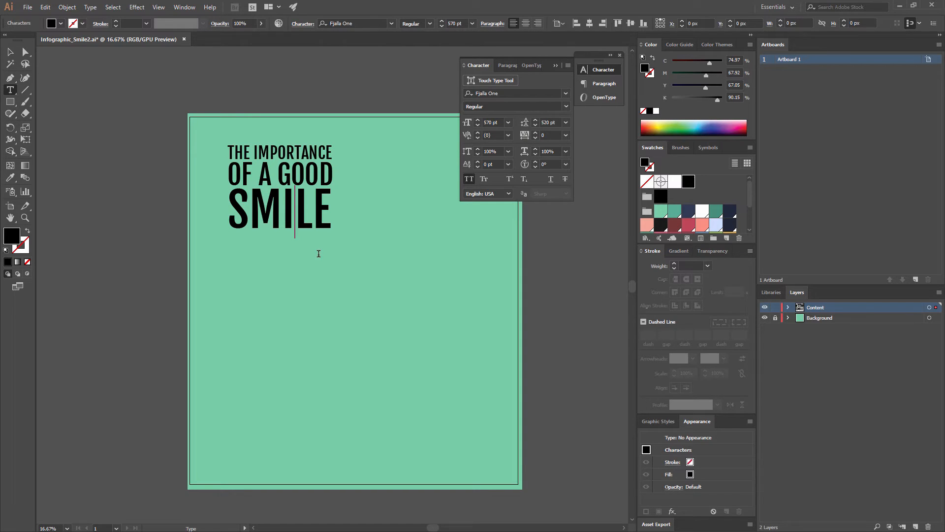
{"action": "double_click", "coordinate": [317, 205]}
{"action": "left_click", "coordinate": [478, 121]}
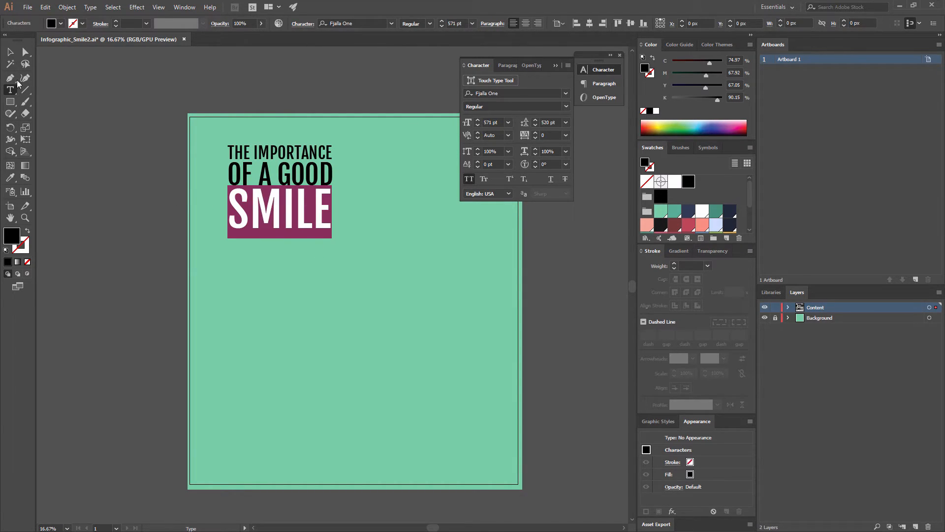
{"action": "left_click", "coordinate": [10, 52]}
{"action": "left_click", "coordinate": [271, 79]}
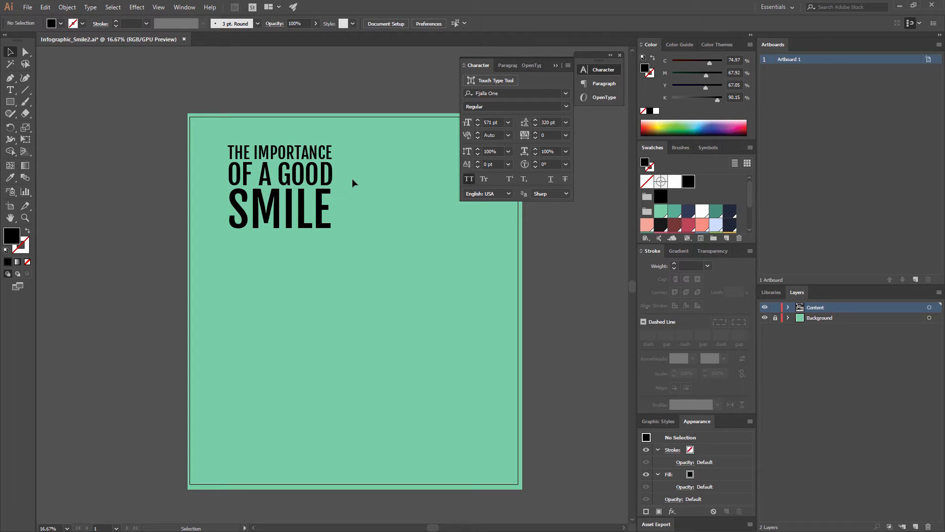
Fill the word SMILE in the title with white and finish editing the text
{"action": "left_click", "coordinate": [10, 91]}
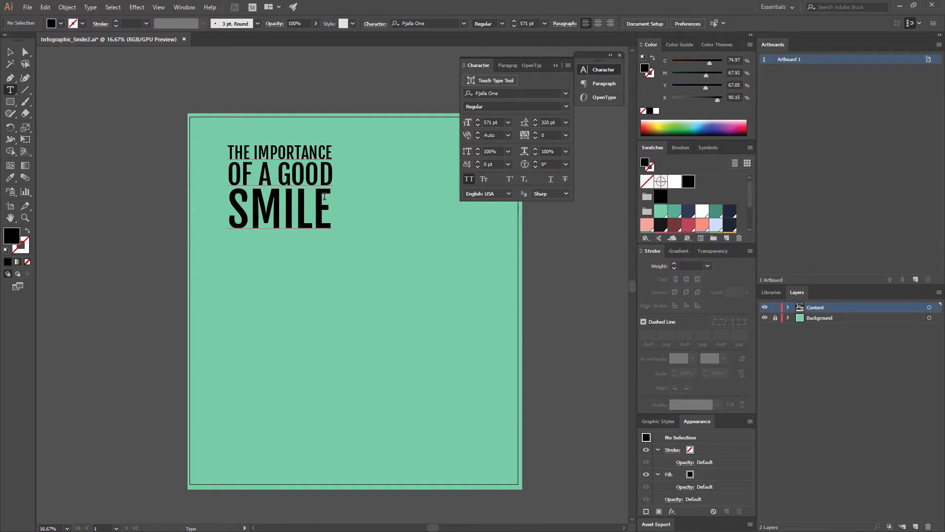
{"action": "left_click_drag", "start_coordinate": [328, 206], "coordinate": [205, 205]}
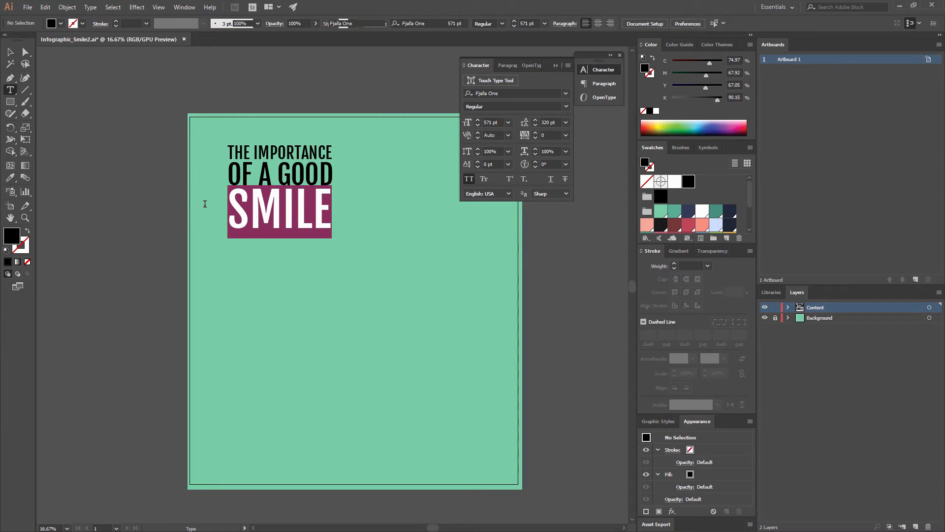
{"action": "left_click", "coordinate": [673, 182]}
{"action": "key", "text": "Escape"}
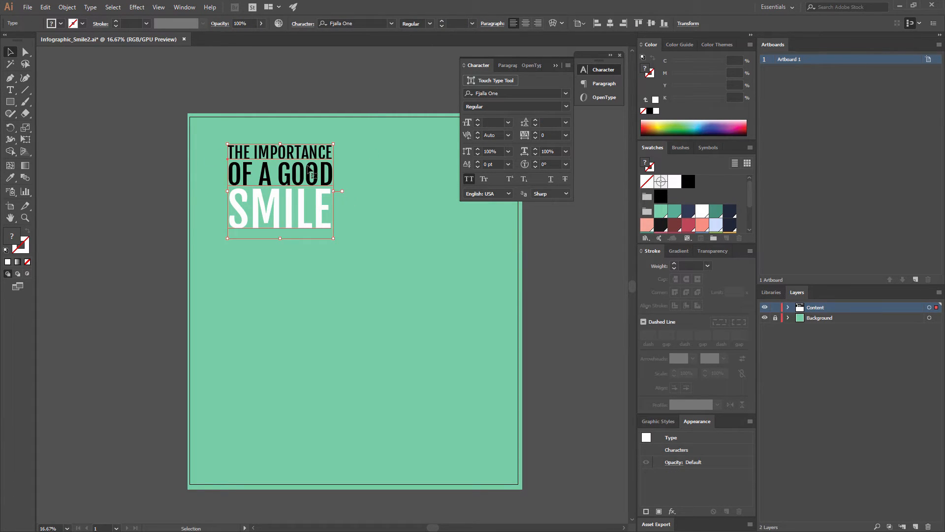
Fill the title lines THE IMPORTANCE and OF A GOOD with the dark navy swatch, then deselect the text
{"action": "key", "text": "t"}
{"action": "left_click_drag", "start_coordinate": [335, 172], "coordinate": [227, 151]}
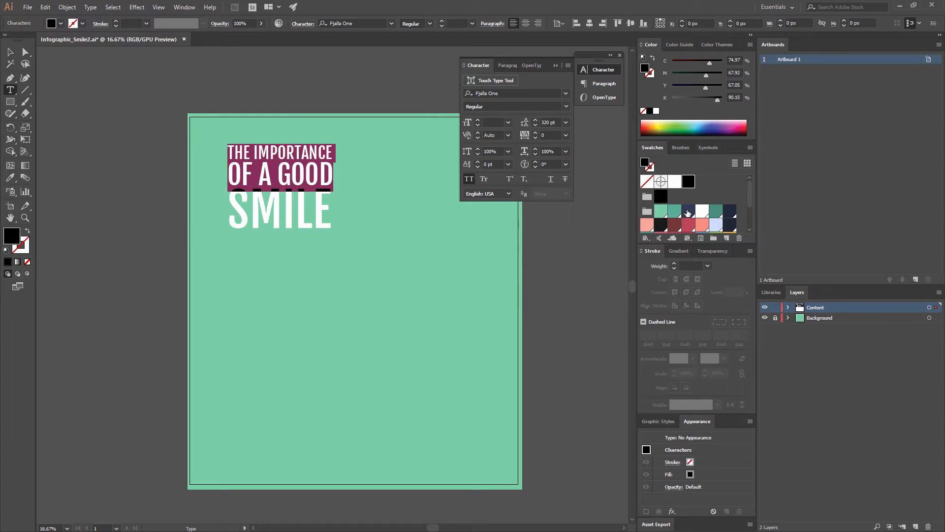
{"action": "left_click", "coordinate": [688, 210]}
{"action": "left_click", "coordinate": [9, 52]}
{"action": "left_click", "coordinate": [390, 200]}
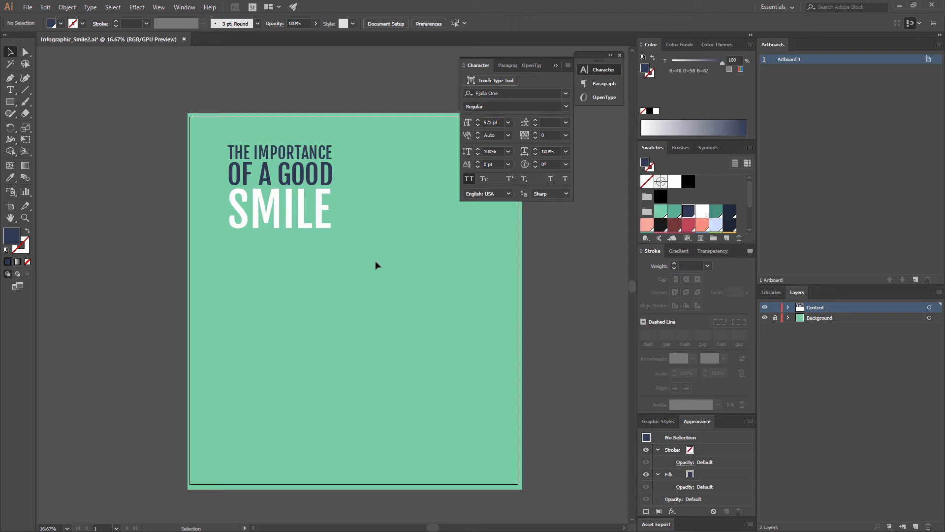
Duplicate the whole title with a diagonal offset of about 28 px left and 28 px down
{"action": "key", "text": "ctrl+equal"}
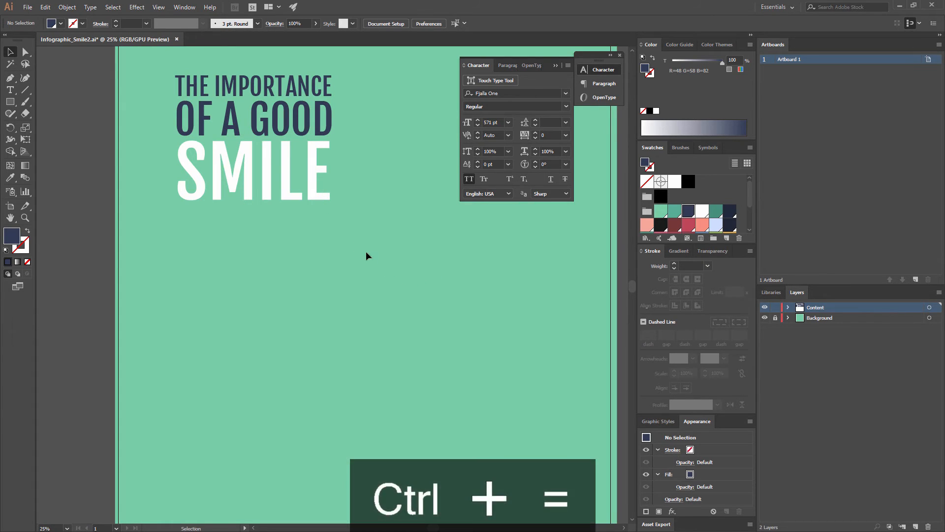
{"action": "left_click_drag", "start_coordinate": [348, 257], "coordinate": [384, 302]}
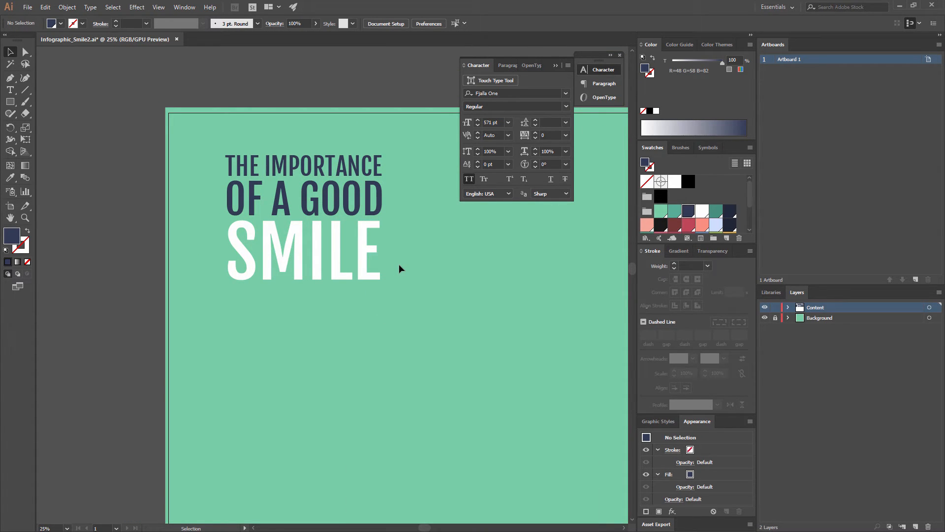
{"action": "mouse_move", "coordinate": [343, 182]}
{"action": "left_mouse_down"}
{"action": "mouse_move", "coordinate": [352, 182]}
{"action": "mouse_move", "coordinate": [290, 203]}
{"action": "mouse_move", "coordinate": [361, 183]}
{"action": "mouse_move", "coordinate": [347, 189]}
{"action": "left_mouse_up"}
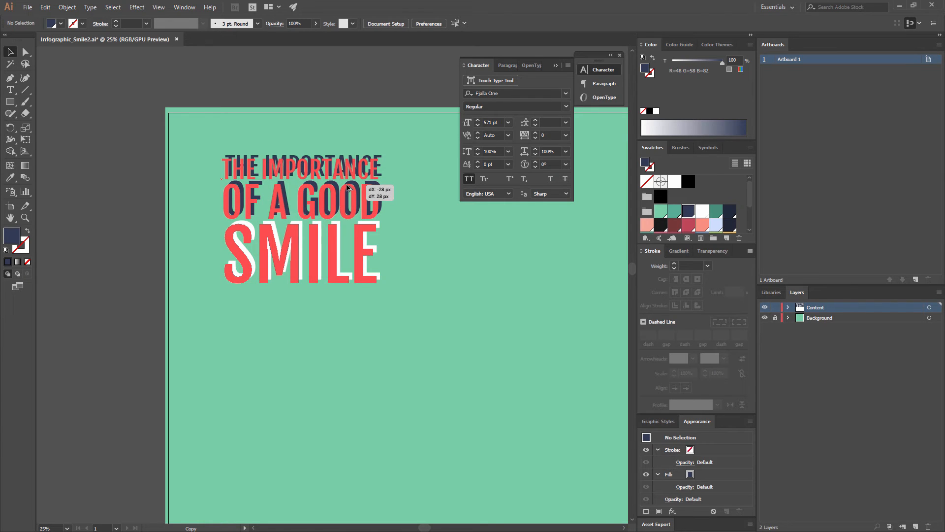
{"action": "left_click_drag", "start_coordinate": [348, 189], "coordinate": [348, 189]}
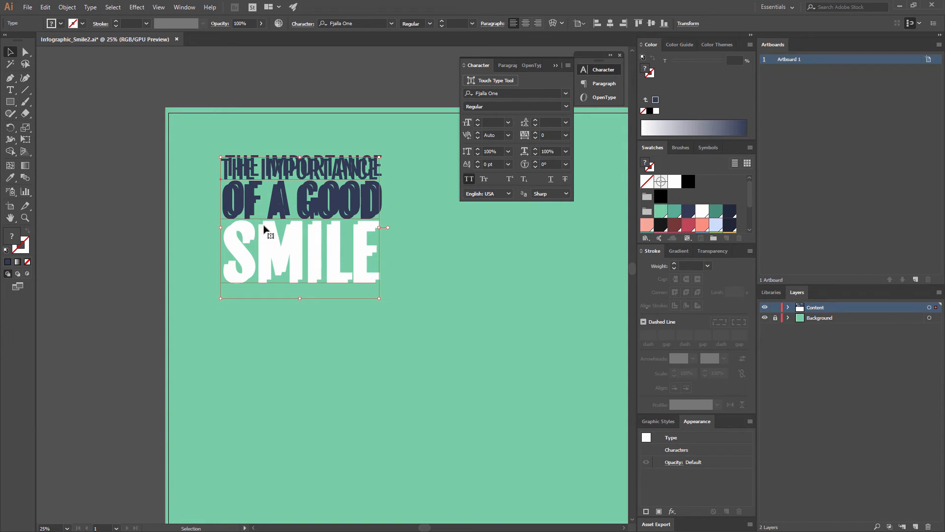
Fill the title copy with the dark green swatch (R=70 G=143 B=124) and send it to the back as a shadow
{"action": "left_click", "coordinate": [716, 212]}
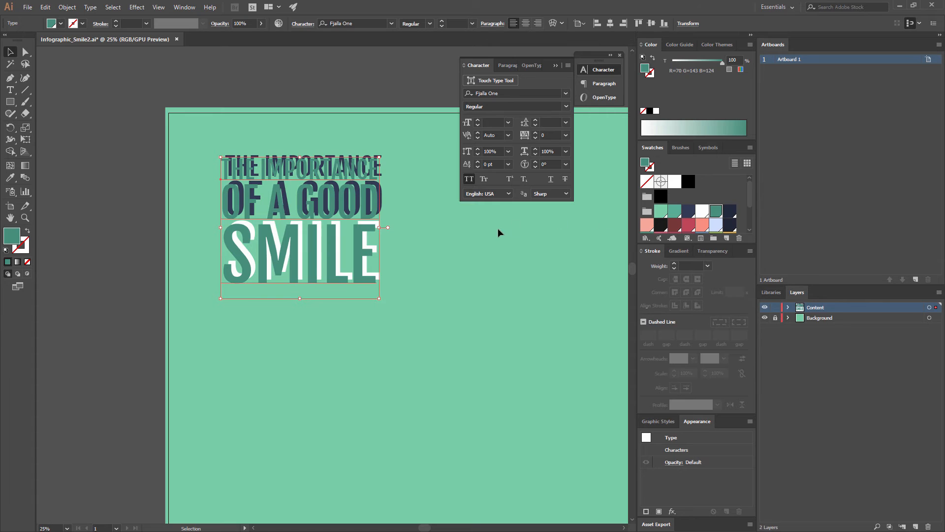
{"action": "right_click", "coordinate": [325, 199]}
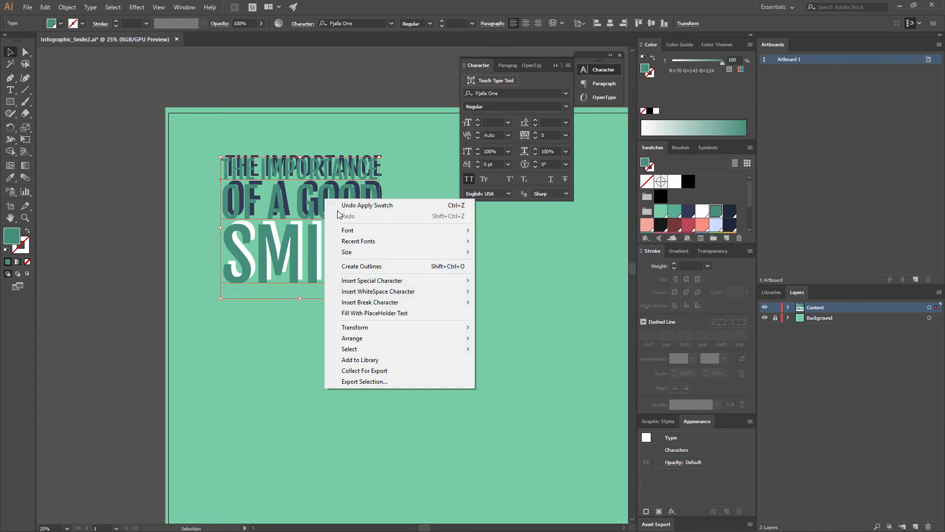
{"action": "mouse_move", "coordinate": [389, 346]}
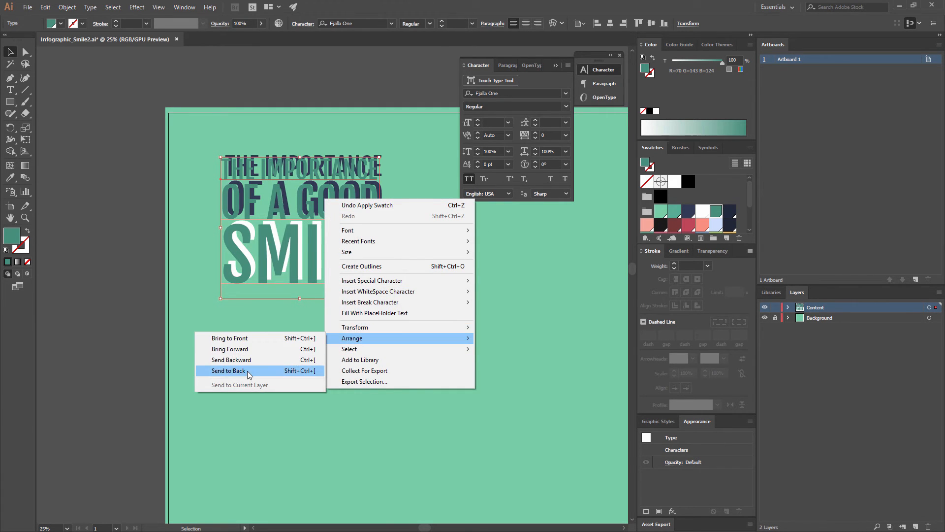
{"action": "left_click", "coordinate": [247, 370]}
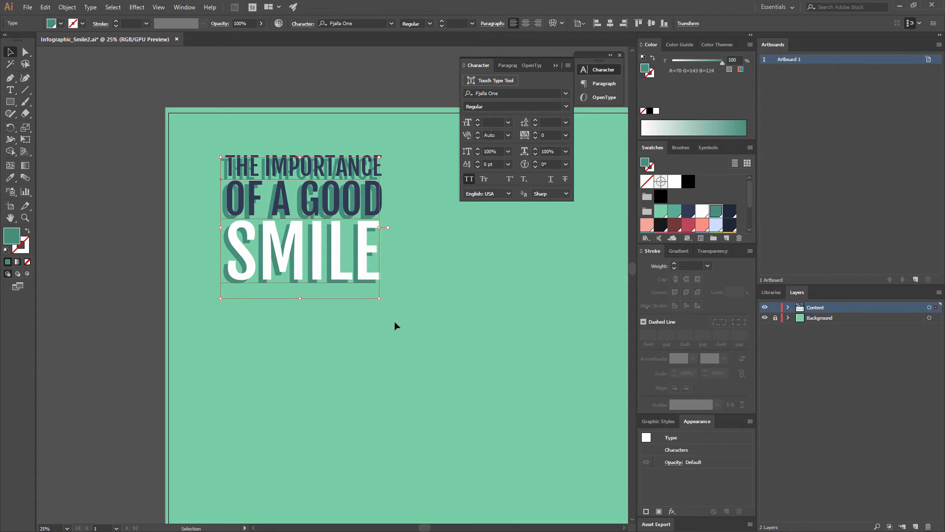
Nudge the dark green shadow copy right and slightly up so it sits closer behind the title, then deselect it
{"action": "key", "text": "Right"}
{"action": "key", "text": "Right"}
{"action": "key", "text": "Right"}
{"action": "key", "text": "Right"}
{"action": "key", "text": "Right"}
{"action": "key", "text": "Right"}
{"action": "key", "text": "Right"}
{"action": "key", "text": "Right"}
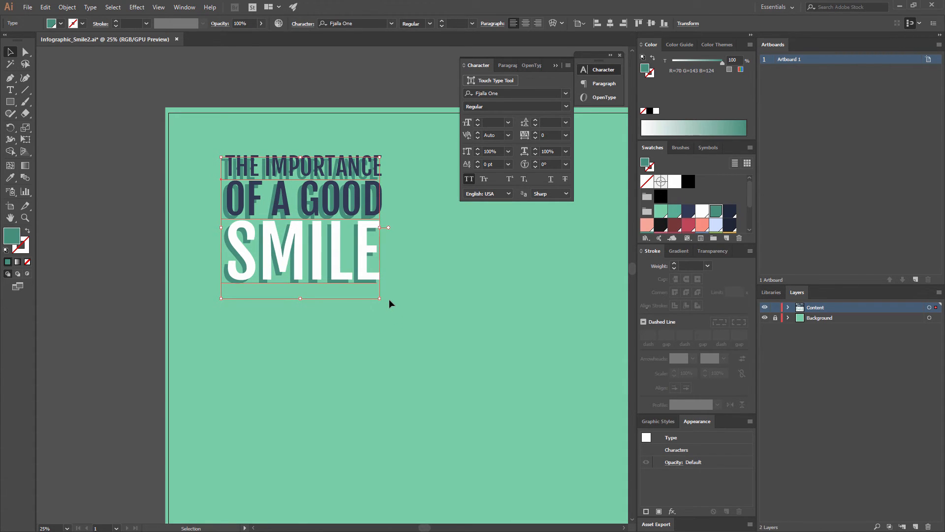
{"action": "key", "text": "Right"}
{"action": "key", "text": "Right"}
{"action": "key", "text": "Right"}
{"action": "key", "text": "Right"}
{"action": "key", "text": "Right"}
{"action": "key", "text": "Right"}
{"action": "key", "text": "Right"}
{"action": "key", "text": "Right"}
{"action": "key", "text": "Right"}
{"action": "key", "text": "Right"}
{"action": "key", "text": "Right"}
{"action": "key", "text": "Right"}
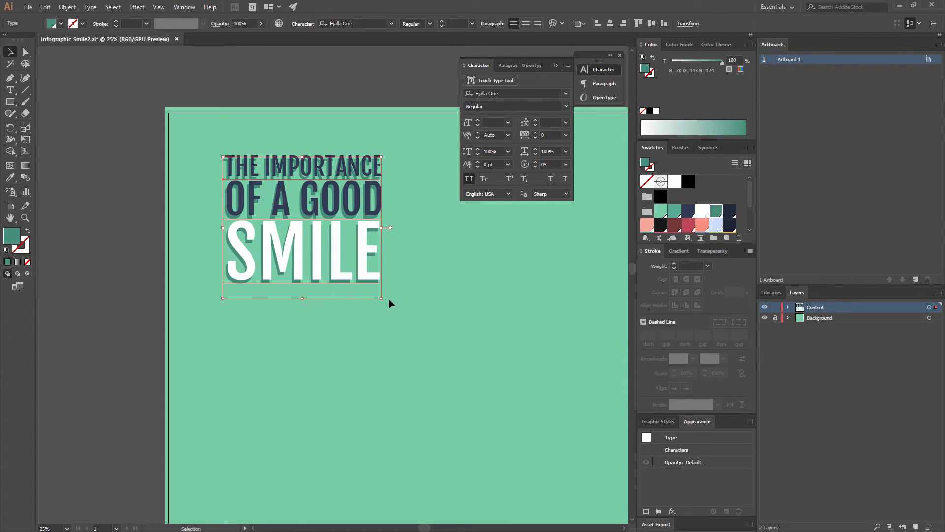
{"action": "key", "text": "Up"}
{"action": "key", "text": "Up"}
{"action": "key", "text": "Up"}
{"action": "key", "text": "Up"}
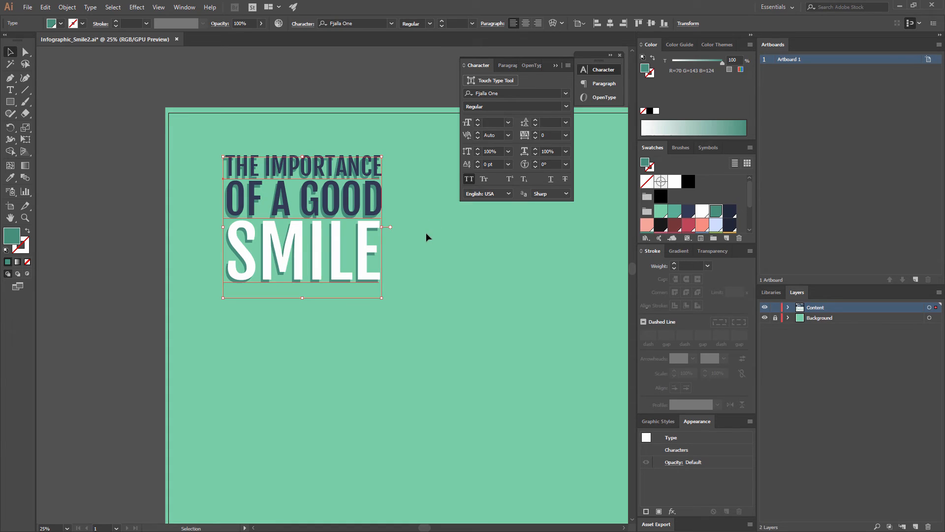
{"action": "left_click", "coordinate": [460, 249]}
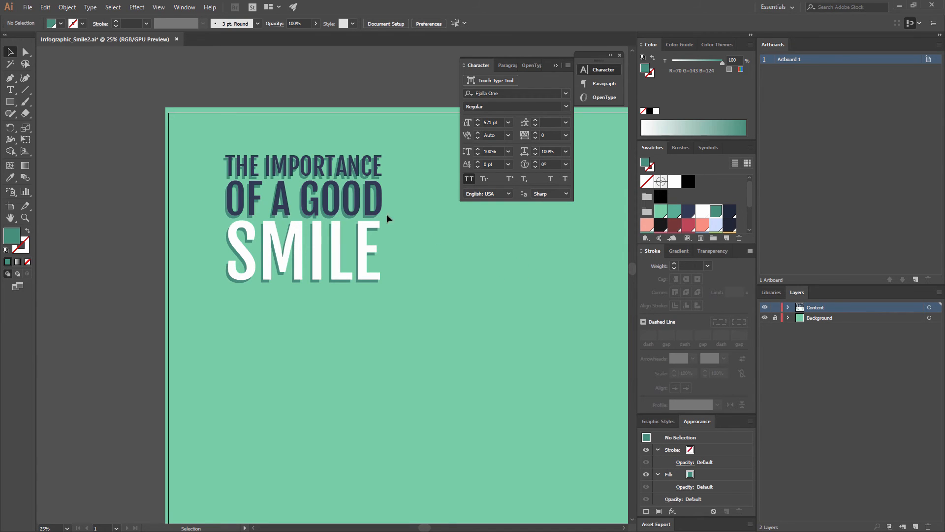
{"action": "left_click_drag", "start_coordinate": [351, 244], "coordinate": [421, 138]}
{"action": "key", "text": "ctrl+z"}
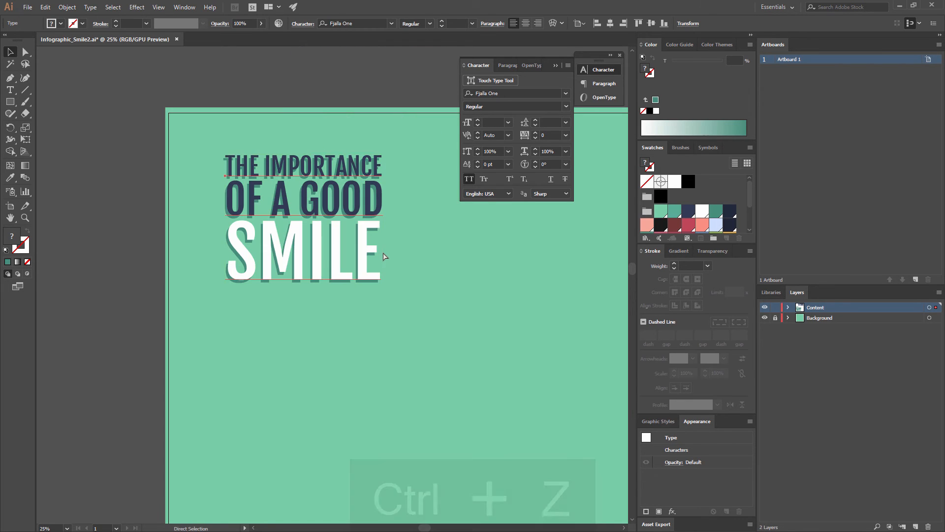
{"action": "left_click", "coordinate": [400, 323]}
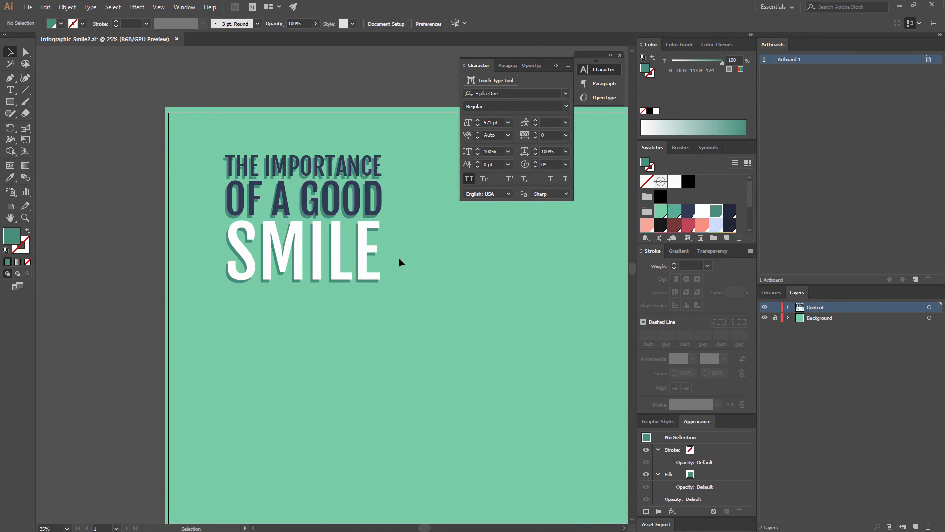
Group the title text with its shadow copy and deselect the group
{"action": "left_click_drag", "start_coordinate": [405, 318], "coordinate": [180, 131]}
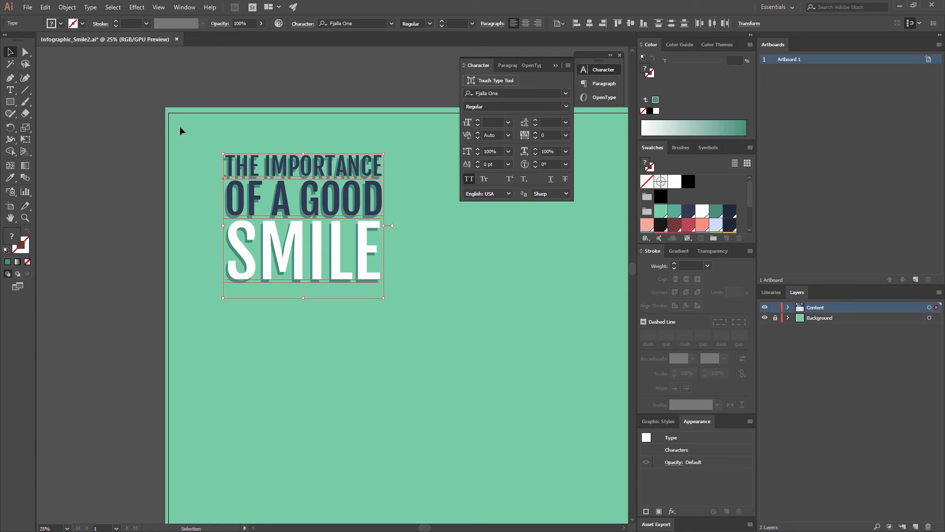
{"action": "key", "text": "ctrl+g"}
{"action": "left_click", "coordinate": [67, 7]}
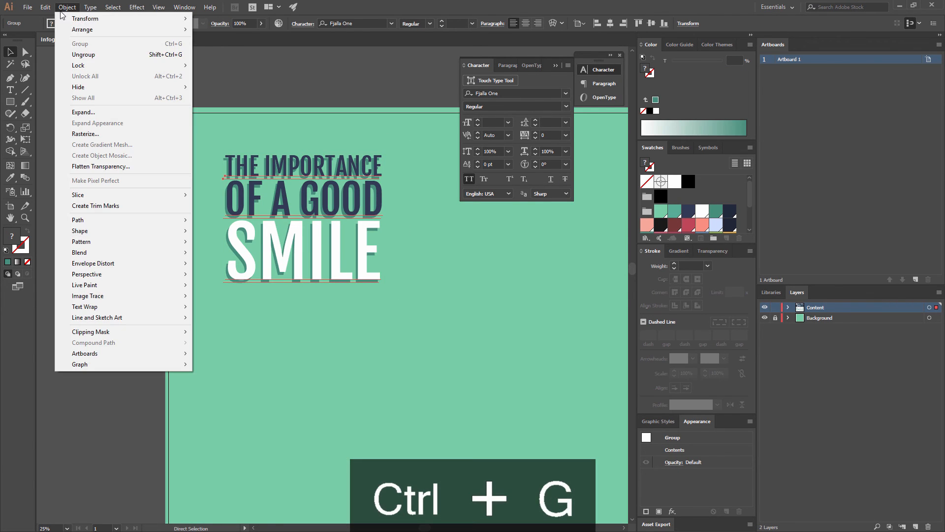
{"action": "left_click", "coordinate": [312, 87]}
Enter isolation mode on the title group and exit back to the full artwork
{"action": "key", "text": "ctrl+minus"}
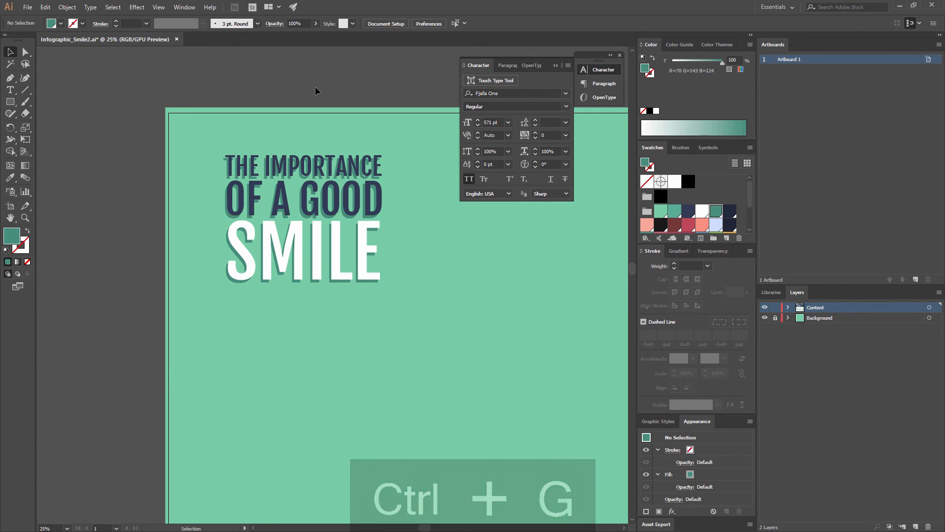
{"action": "key", "text": "ctrl+minus"}
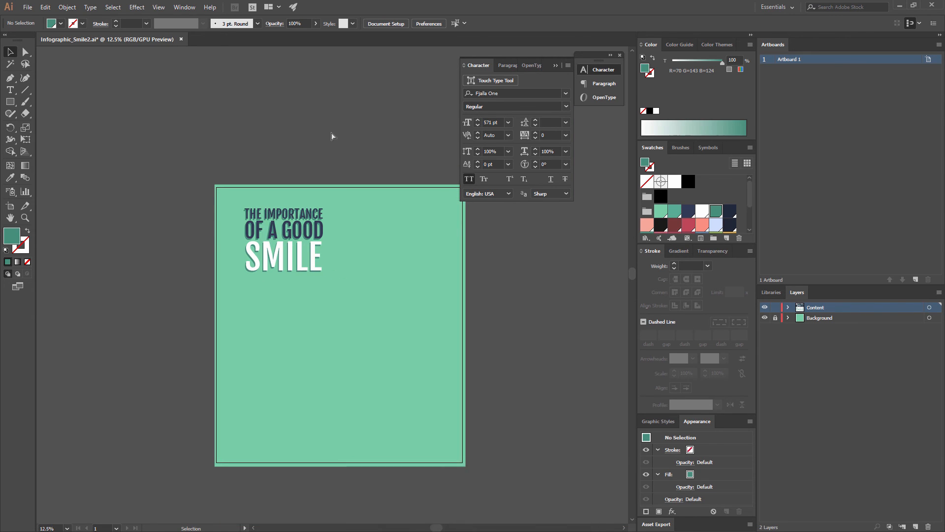
{"action": "key", "text": "ctrl+equal"}
{"action": "key", "text": "ctrl+equal"}
{"action": "key", "text": "ctrl+equal"}
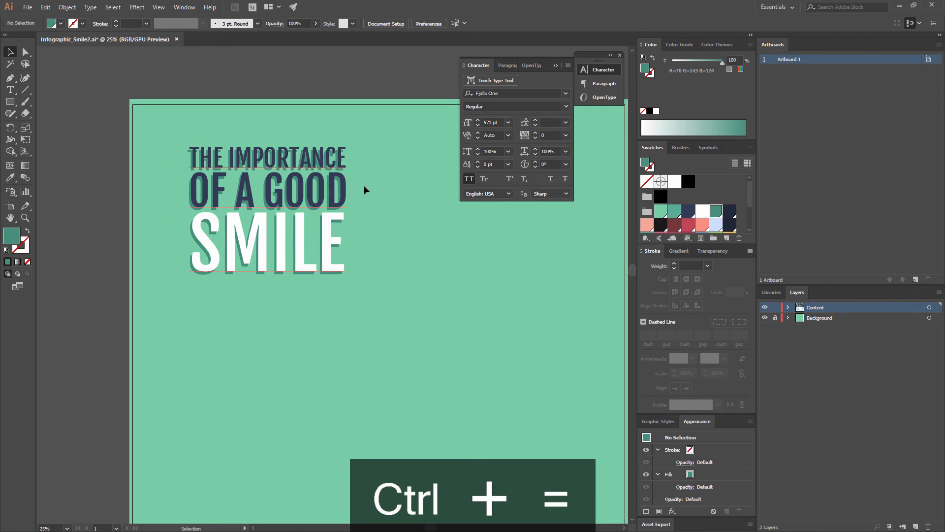
{"action": "left_click", "coordinate": [301, 191]}
{"action": "double_click", "coordinate": [301, 191]}
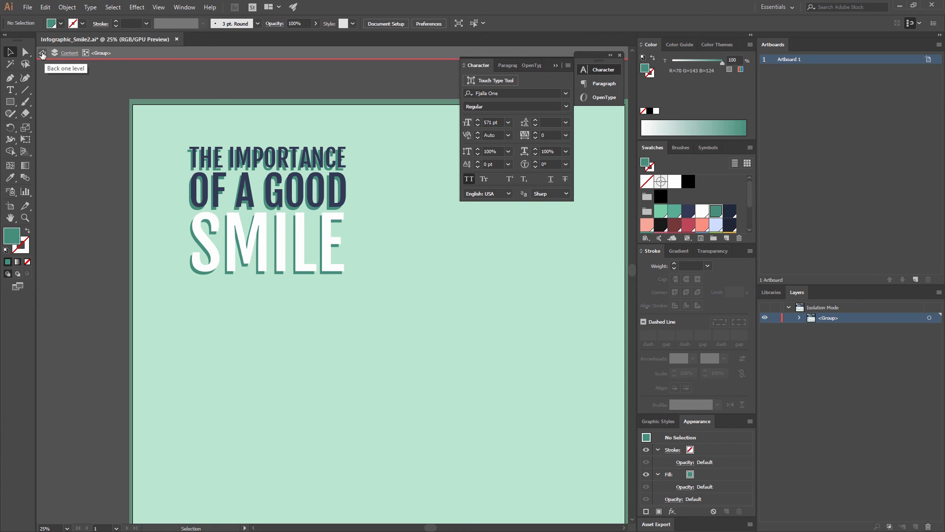
{"action": "double_click", "coordinate": [113, 140]}
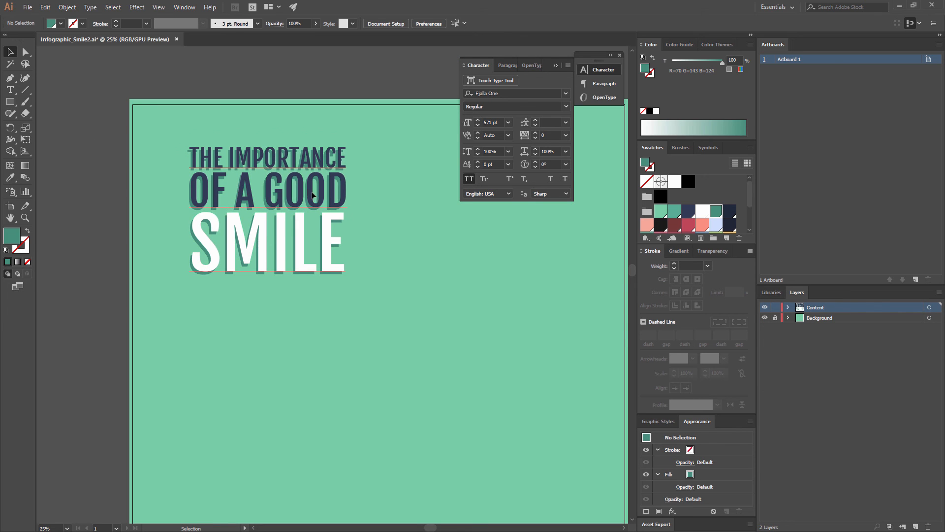
{"action": "left_click_drag", "start_coordinate": [312, 195], "coordinate": [293, 217]}
{"action": "key", "text": "ctrl+z"}
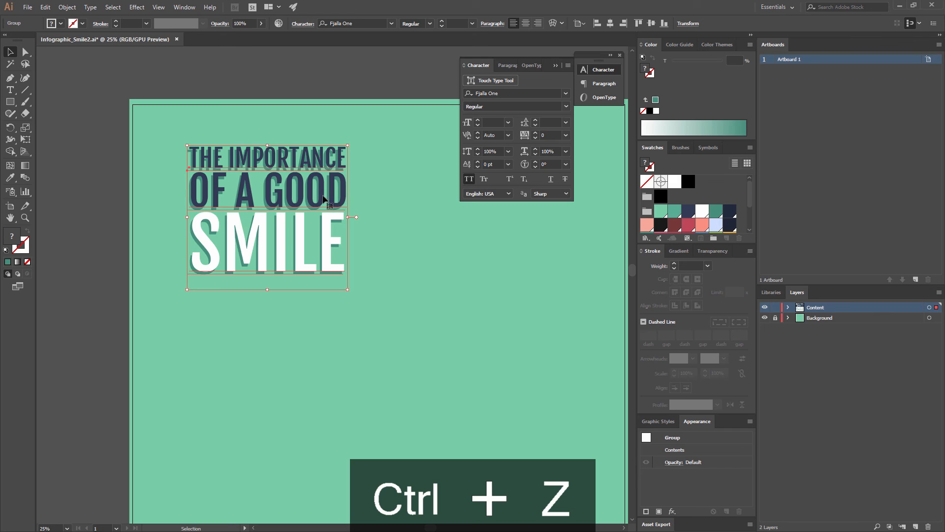
{"action": "left_click", "coordinate": [387, 232]}
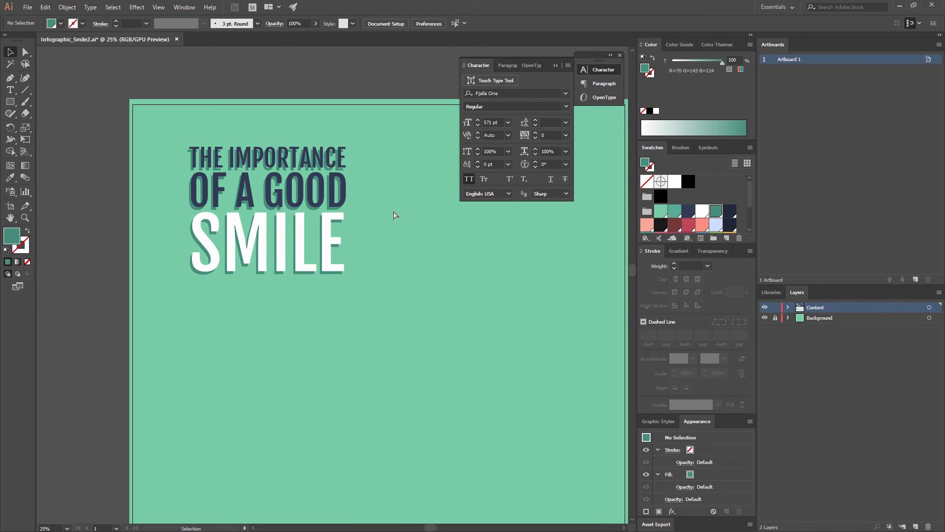
{"action": "key", "text": "ctrl+minus"}
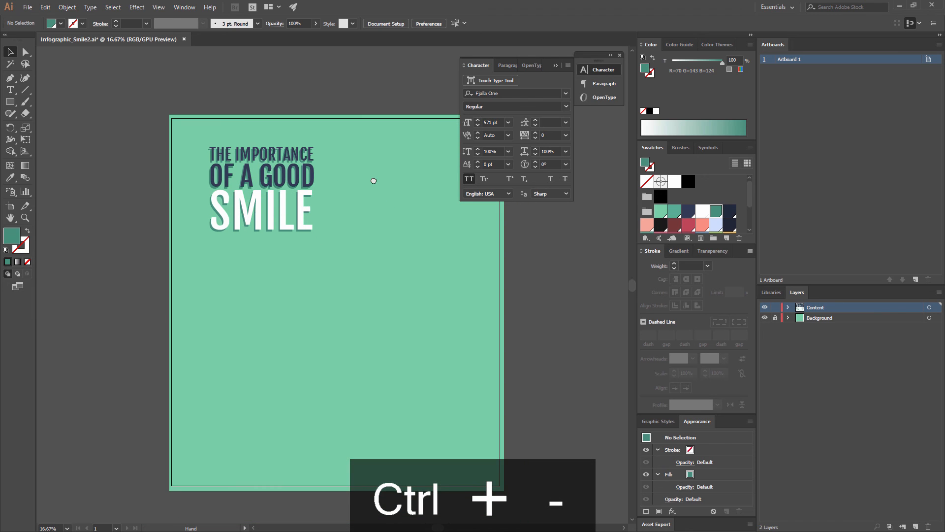